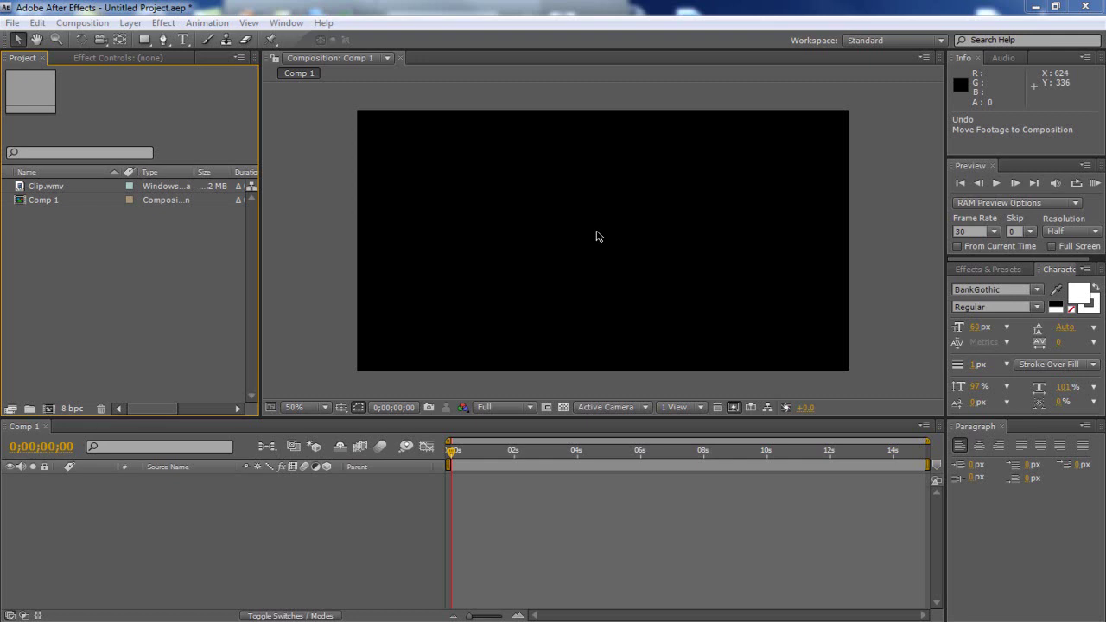
Show the Wiggler panel from the Window menu
click(342, 190)
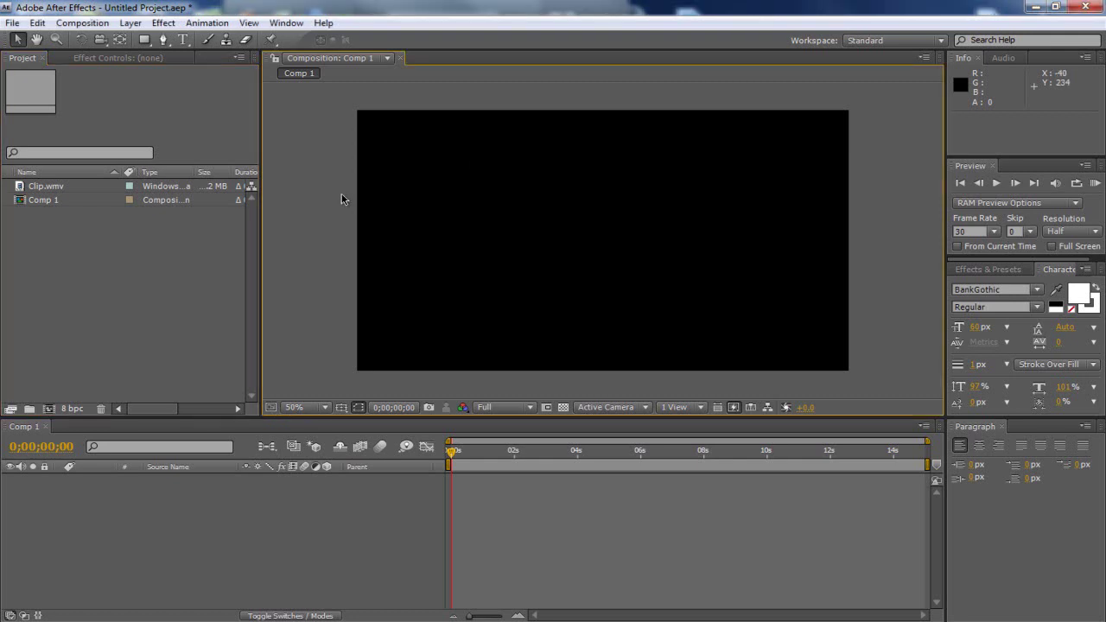
click(172, 278)
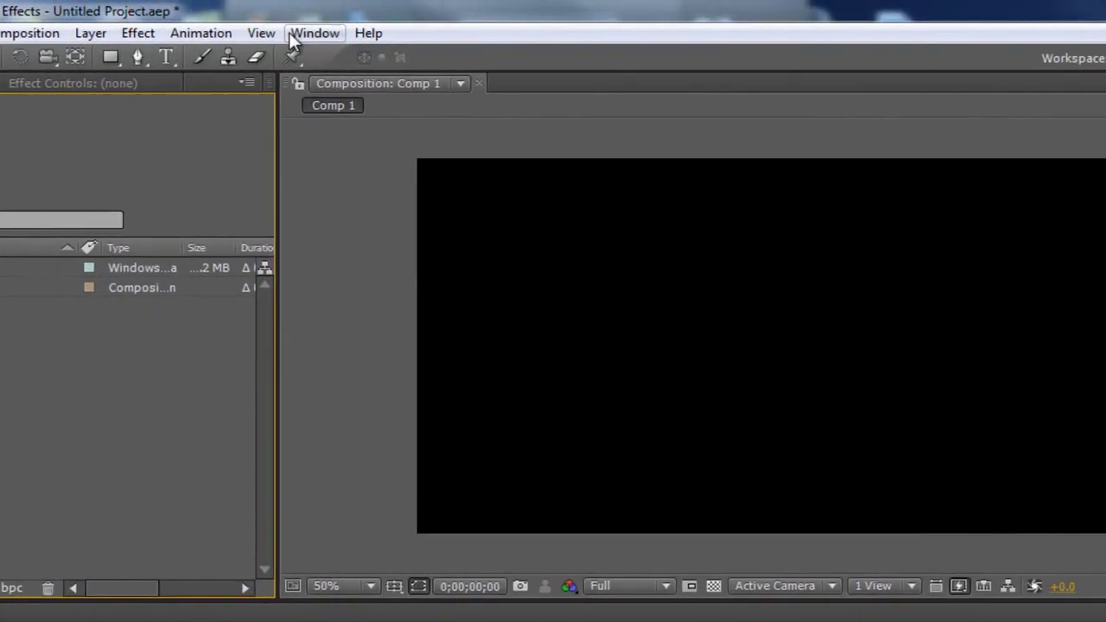
click(273, 24)
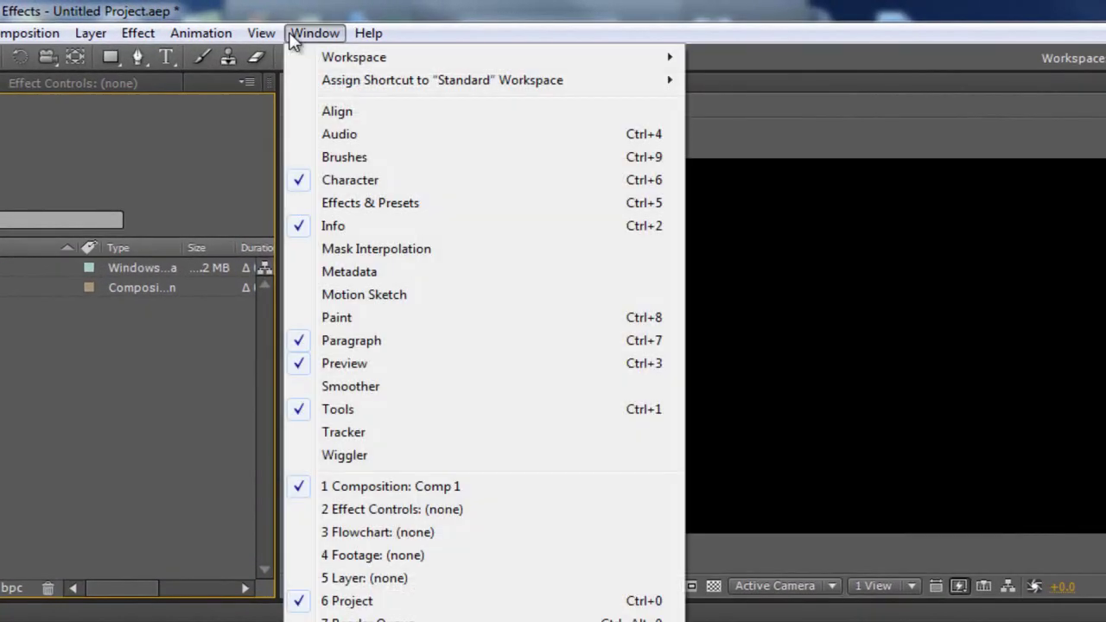
click(343, 458)
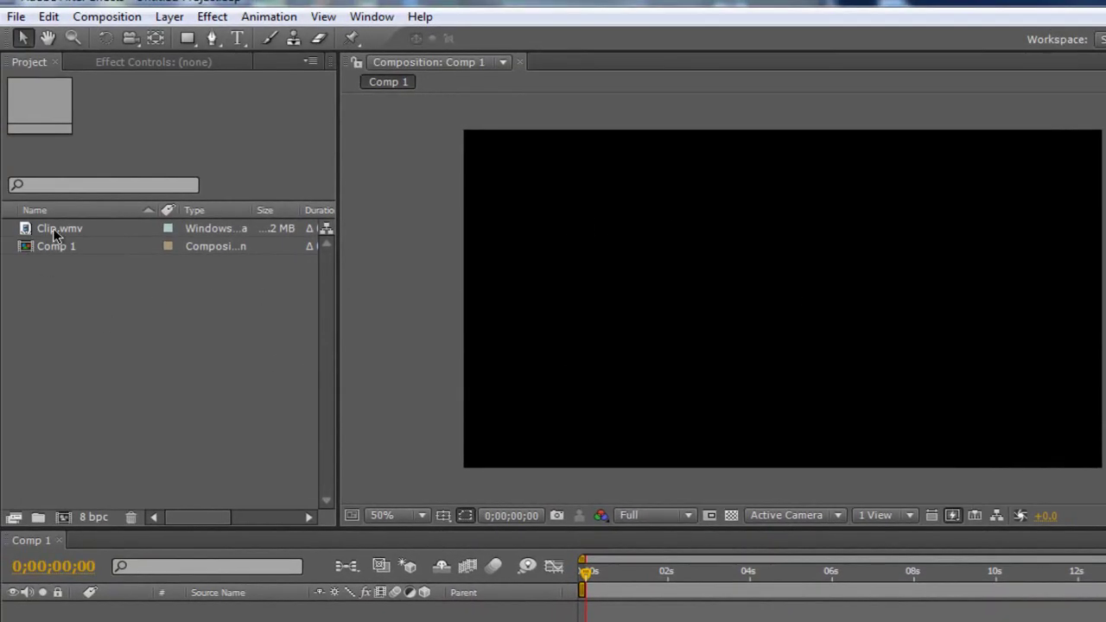
Place Clip.wmv in Comp 1 and slide its layer slightly earlier, previewing the timing
drag(54, 235, 783, 309)
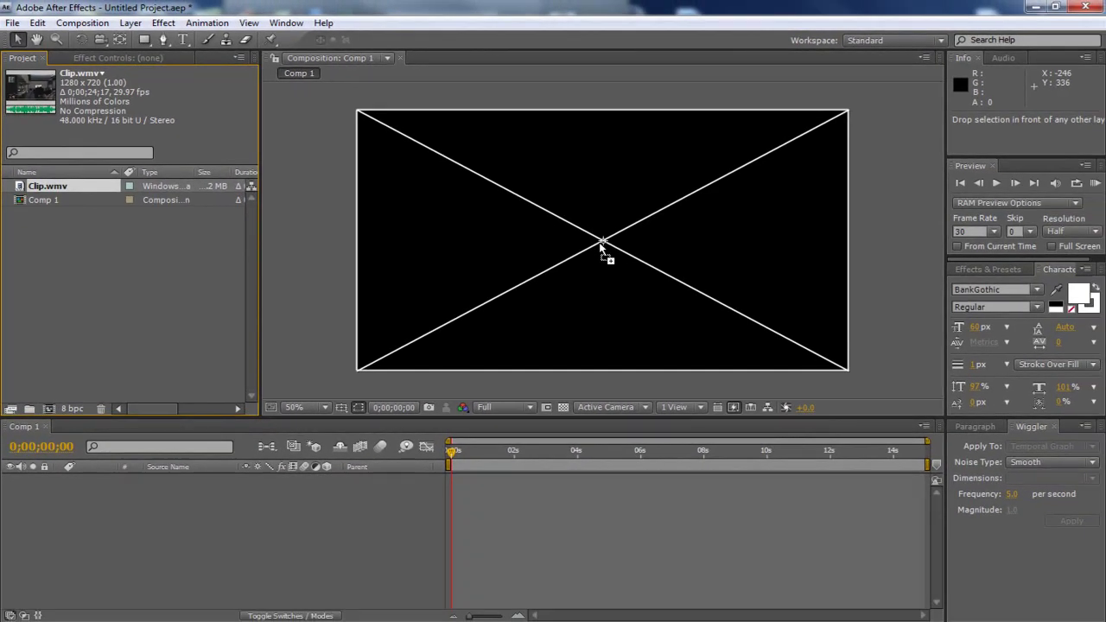
drag(602, 244, 539, 250)
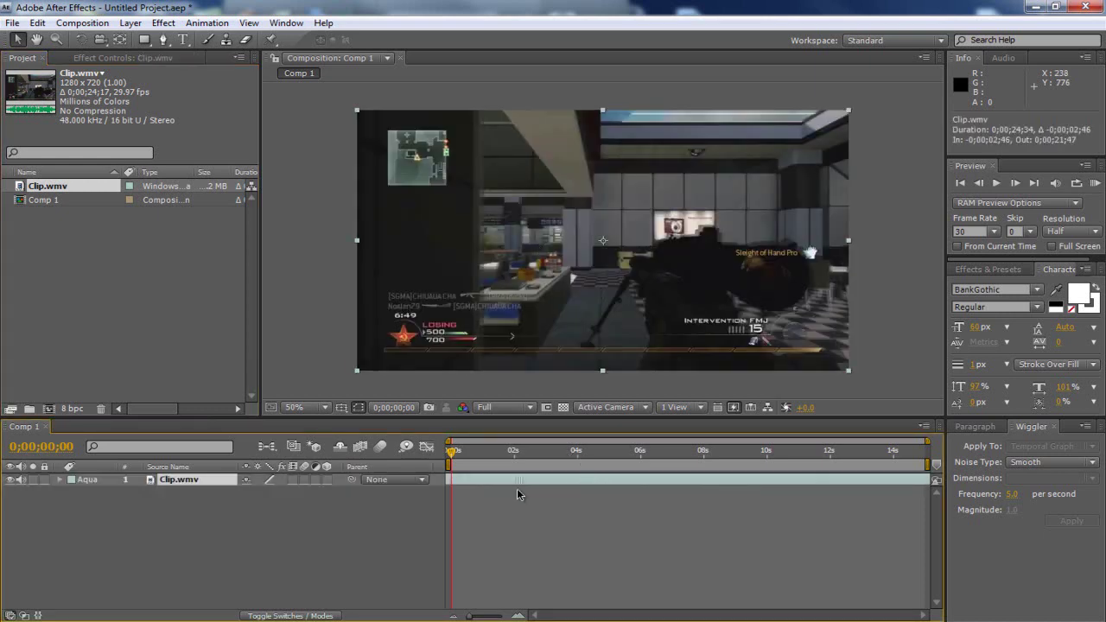
drag(518, 493, 481, 456)
key(space)
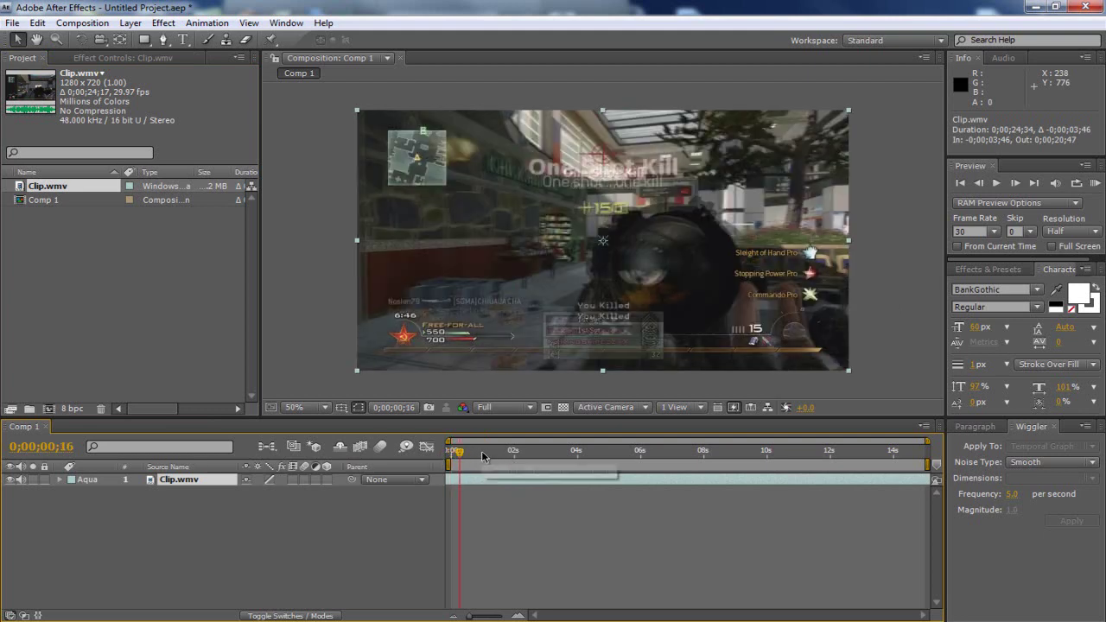
key(space)
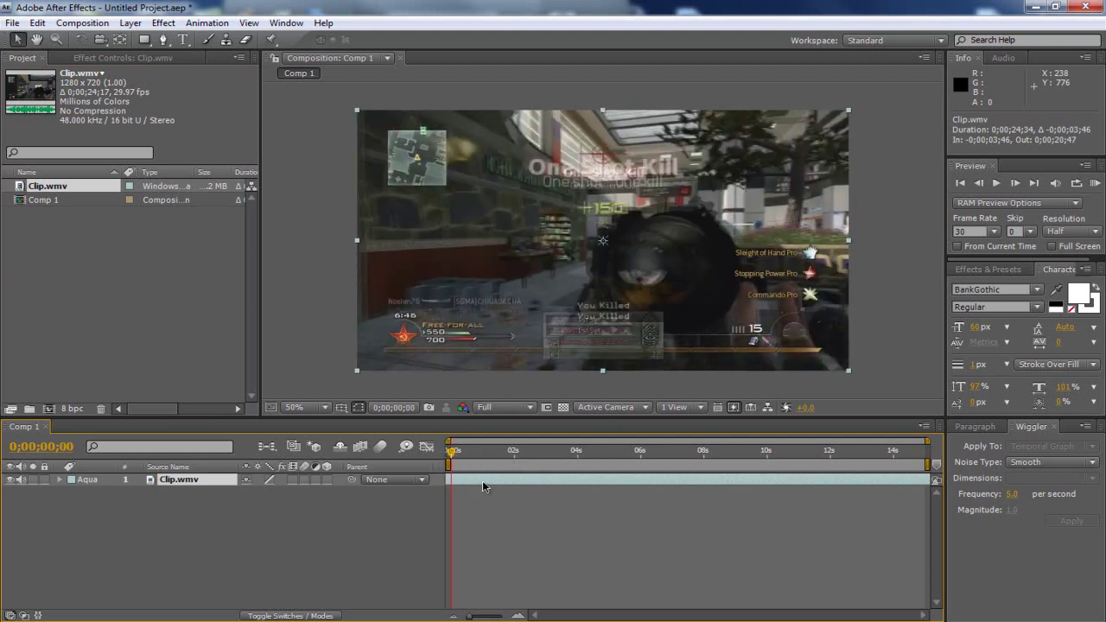
mouse_move(491, 485)
mouse_down()
mouse_move(513, 482)
mouse_move(477, 474)
mouse_move(499, 482)
mouse_up()
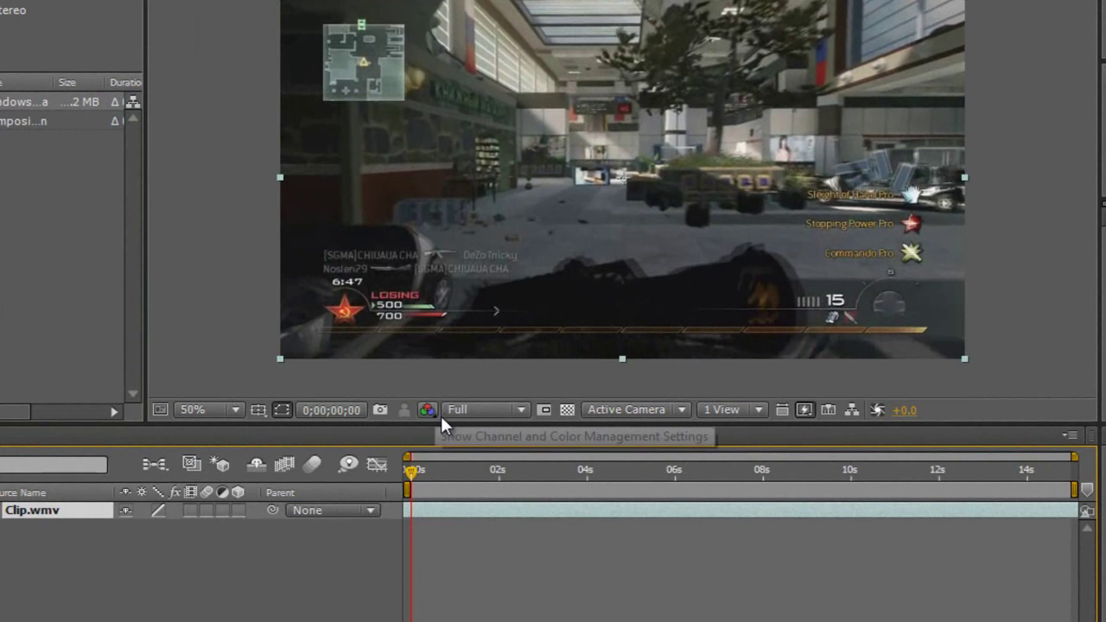
Set the preview resolution to Third and move the current time to about one second
click(477, 410)
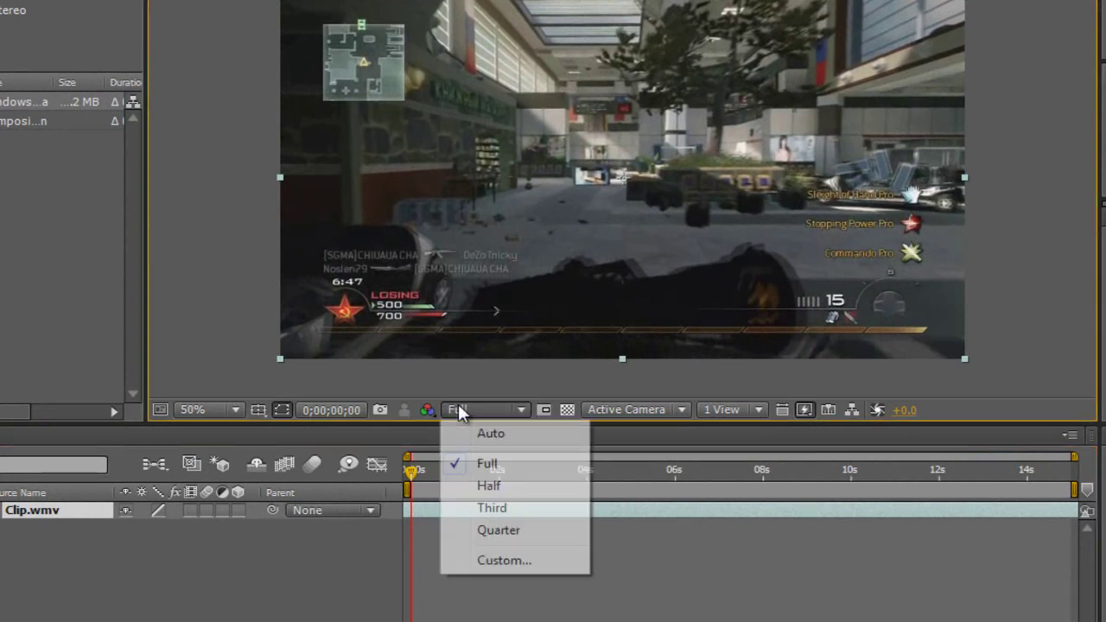
click(494, 509)
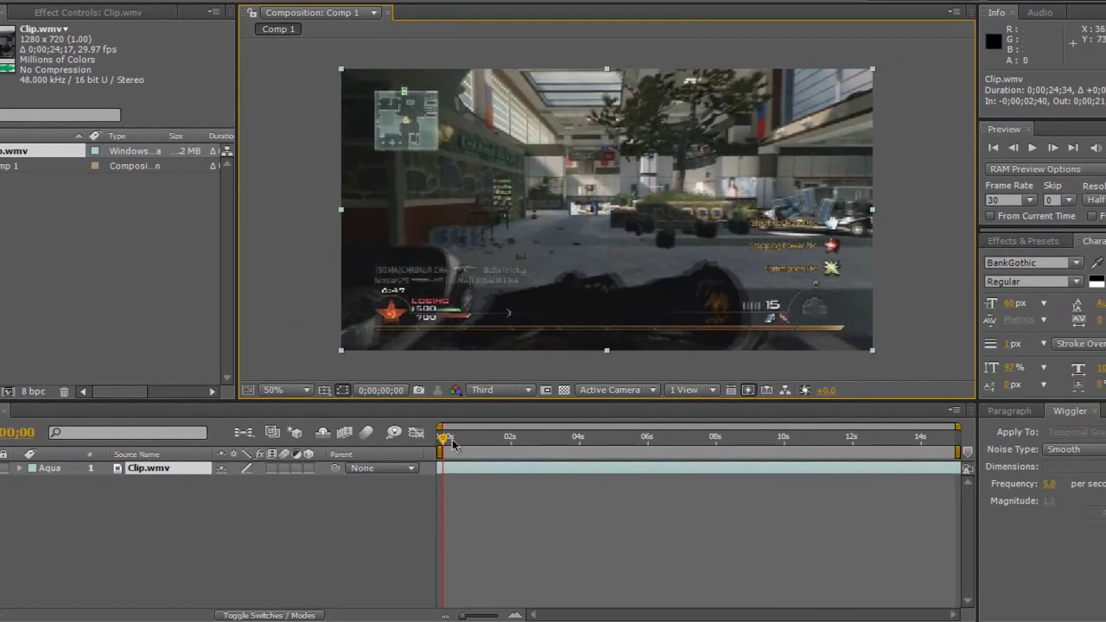
click(453, 444)
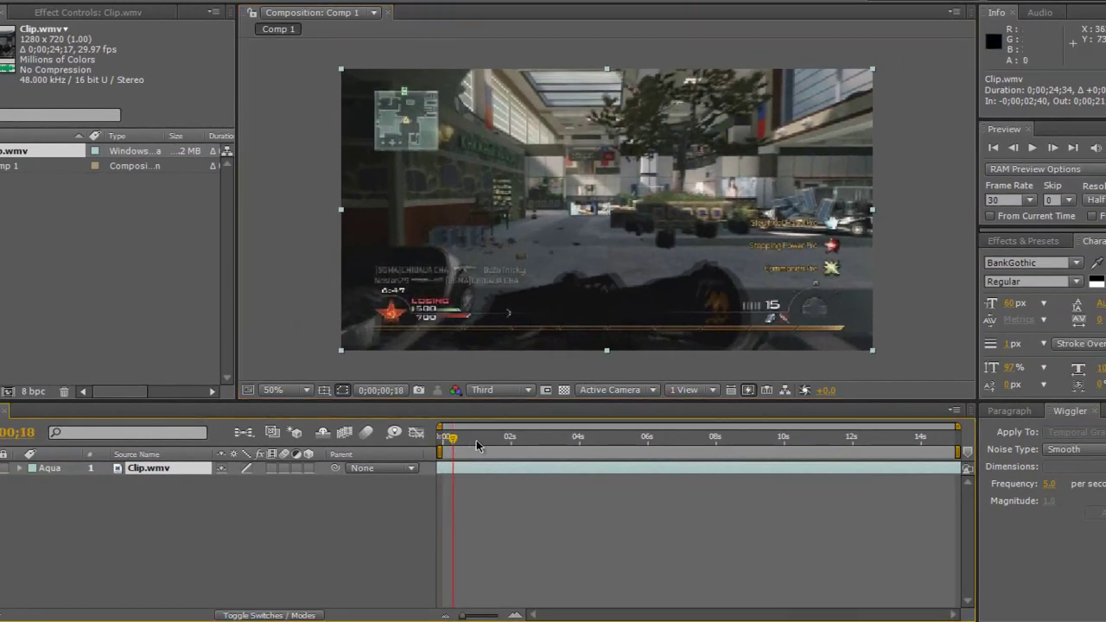
click(476, 443)
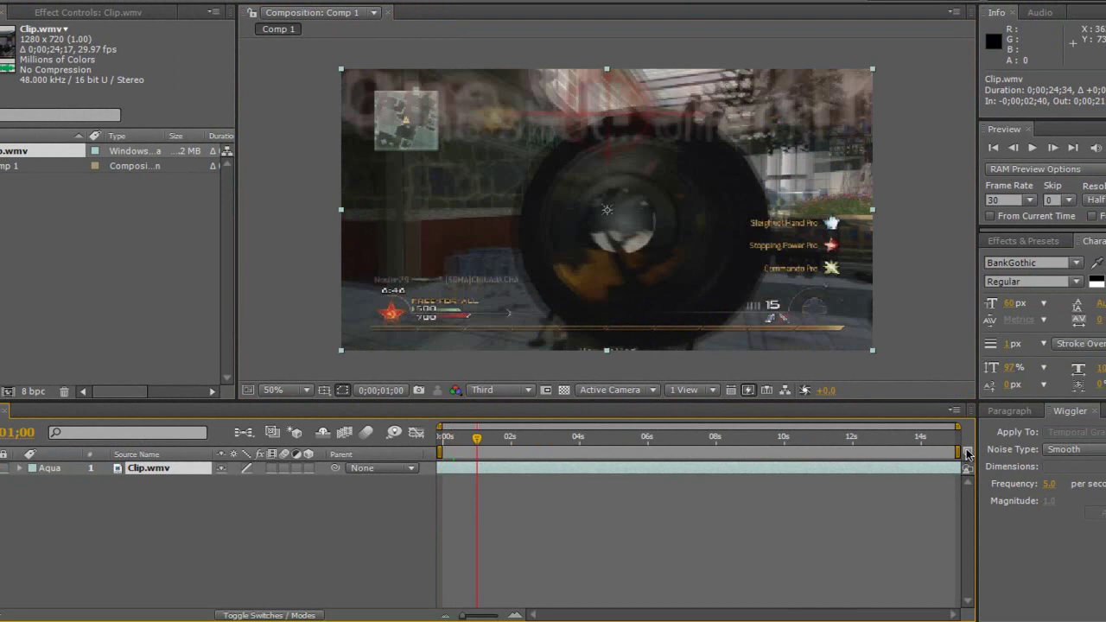
End the work area around 1.5 seconds, checking frames from 0;00;00;28 to 0;00;01;07
drag(899, 450, 452, 451)
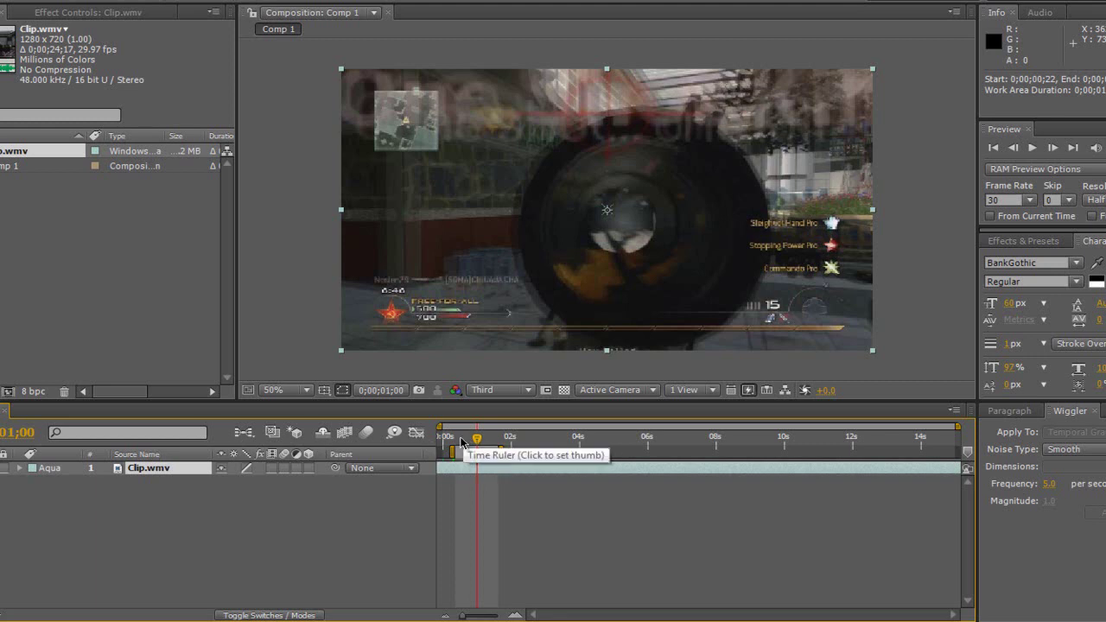
click(458, 437)
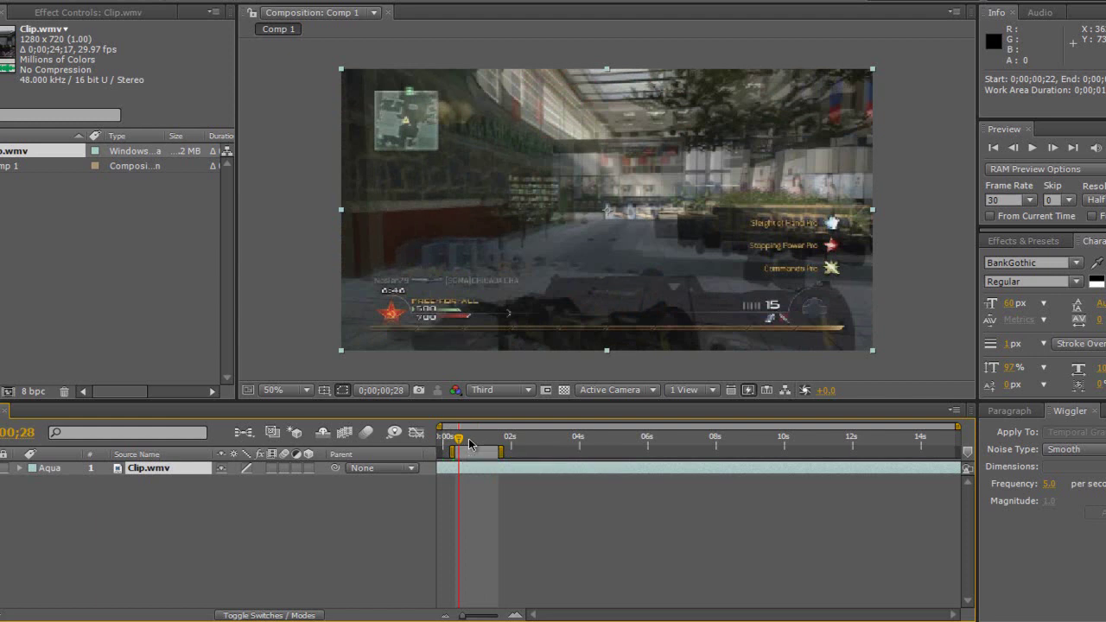
click(467, 440)
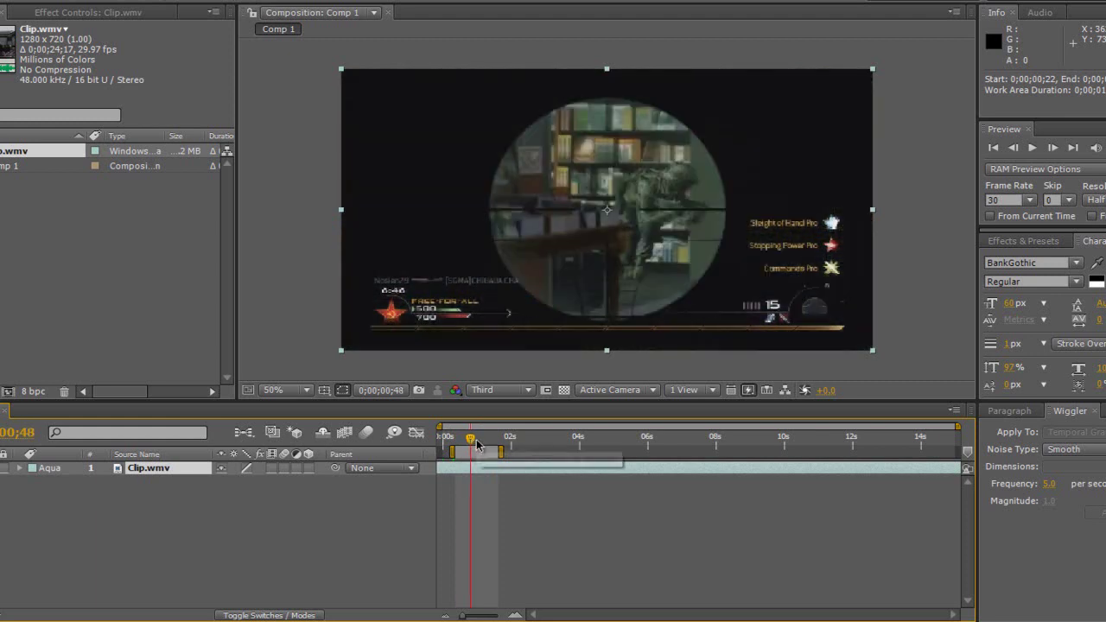
click(474, 441)
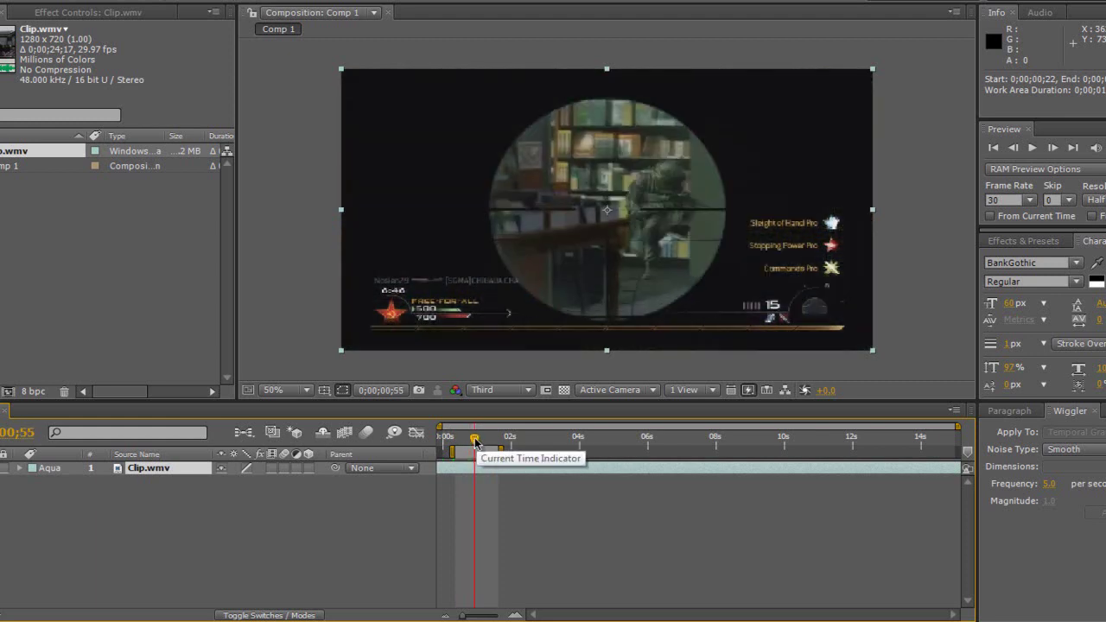
click(482, 441)
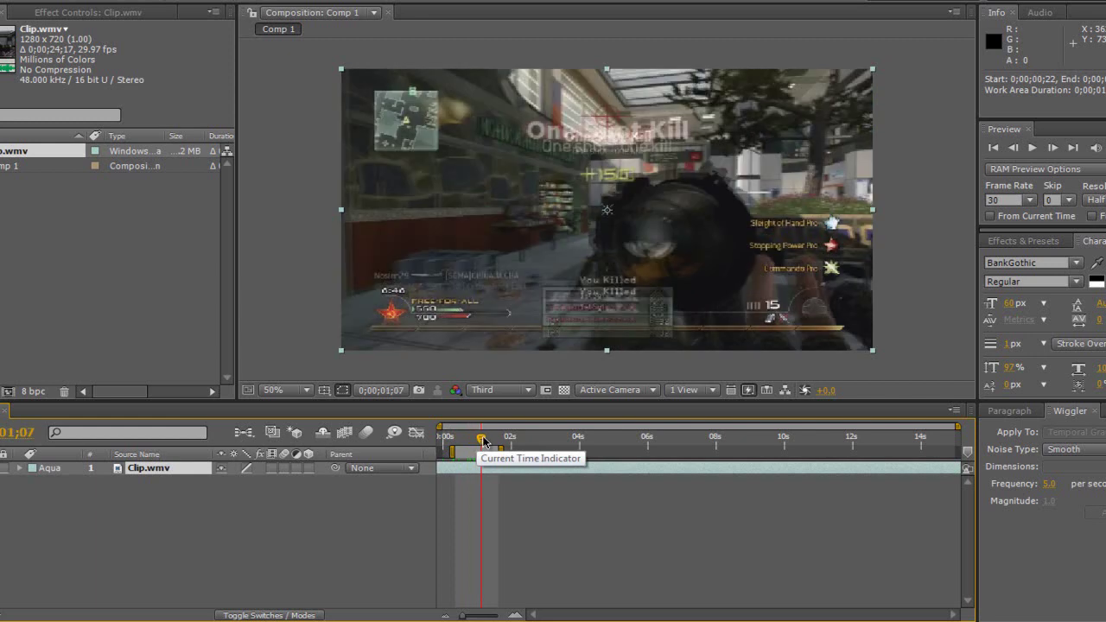
Zoom the timeline in and start Position keyframing just after the one-second mark
click(486, 443)
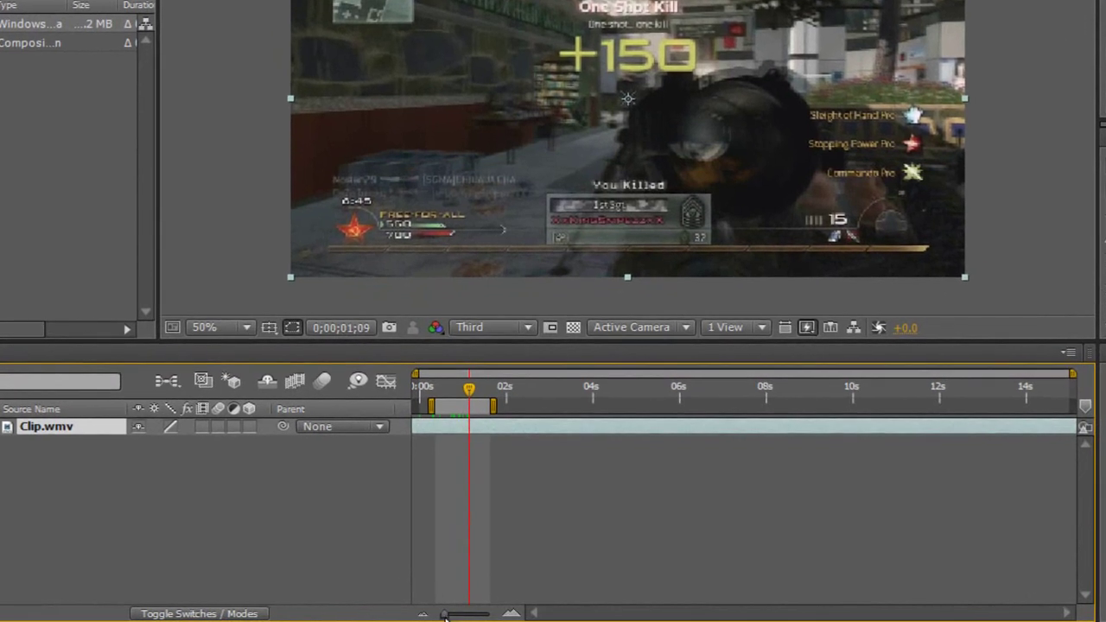
mouse_move(444, 616)
mouse_down()
mouse_move(474, 615)
mouse_move(458, 615)
mouse_up()
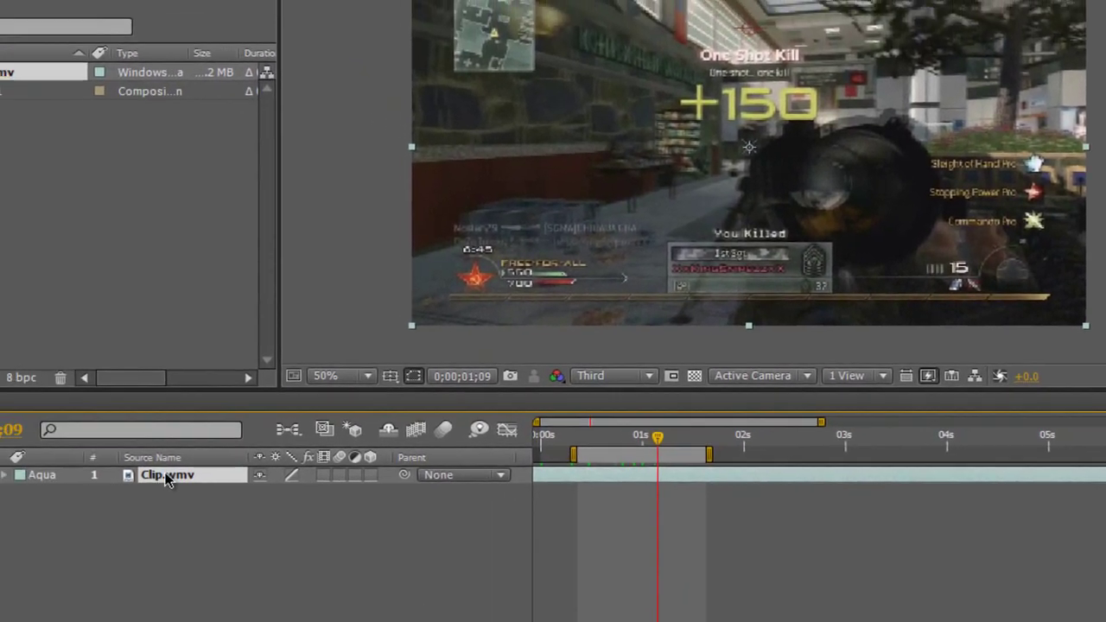
key(p)
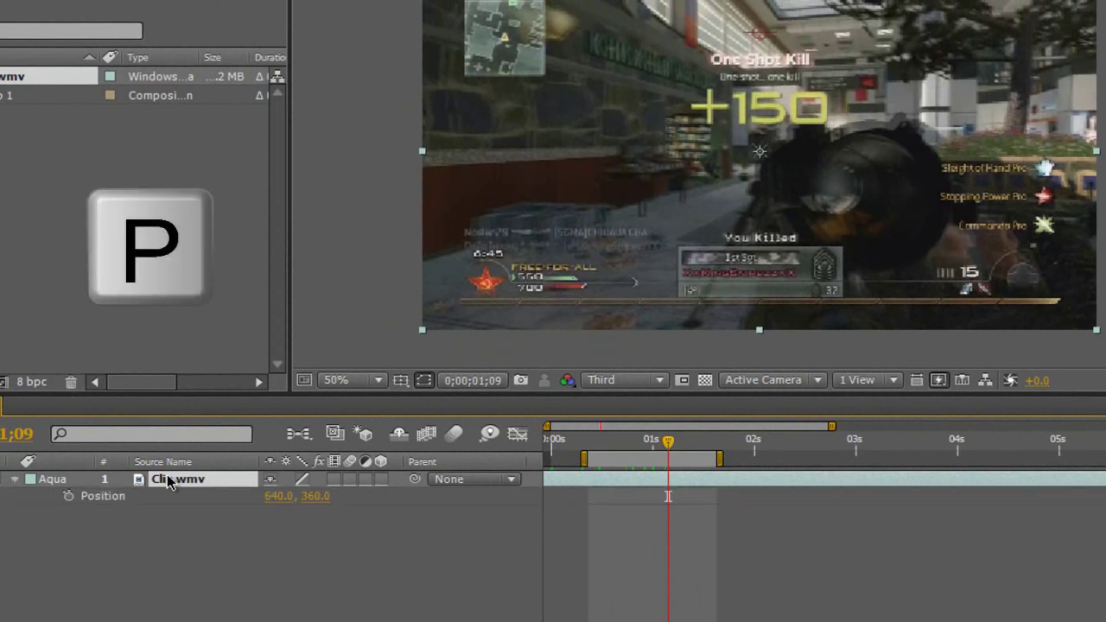
click(69, 499)
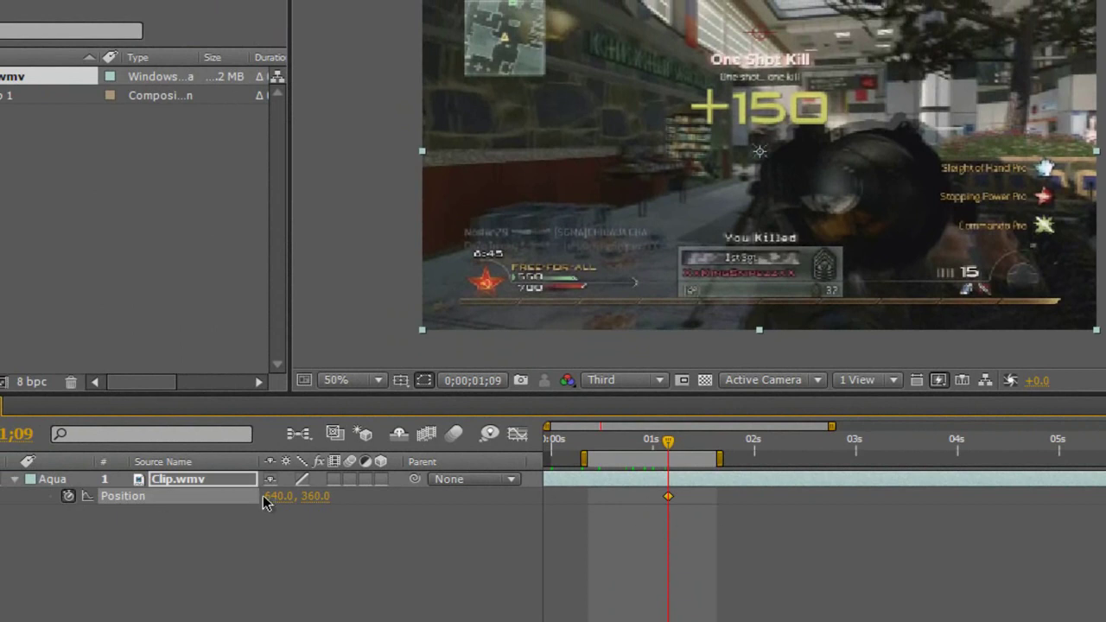
Add a second Position keyframe at 0;00;01;35, then return to the first keyframe
drag(669, 442, 716, 448)
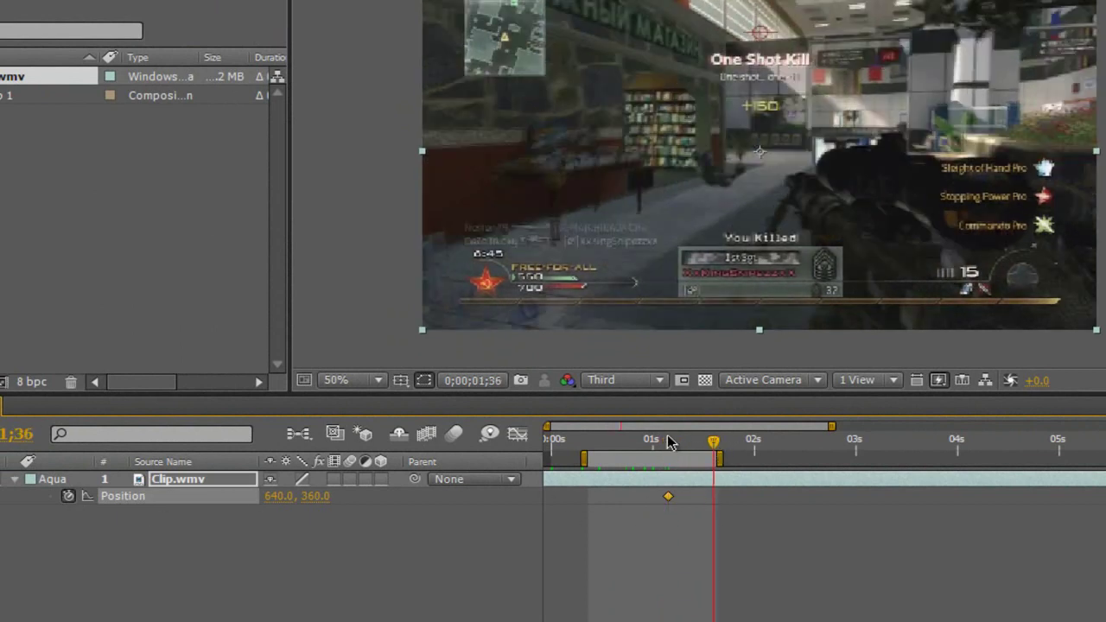
mouse_move(714, 442)
mouse_down()
mouse_move(684, 443)
mouse_move(673, 458)
mouse_move(713, 459)
mouse_up()
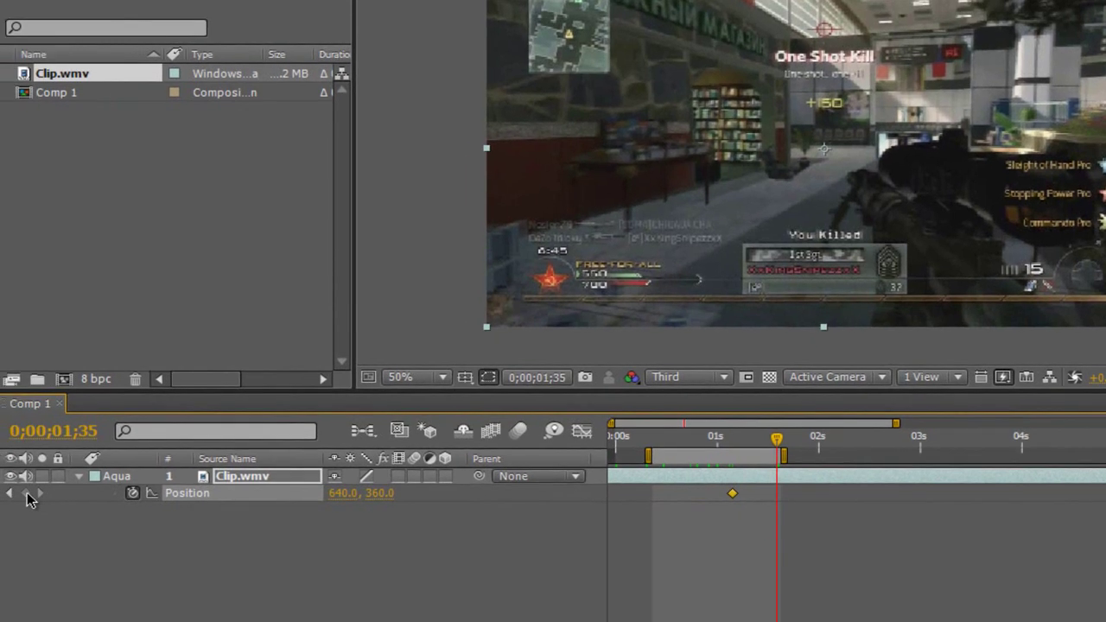
click(25, 494)
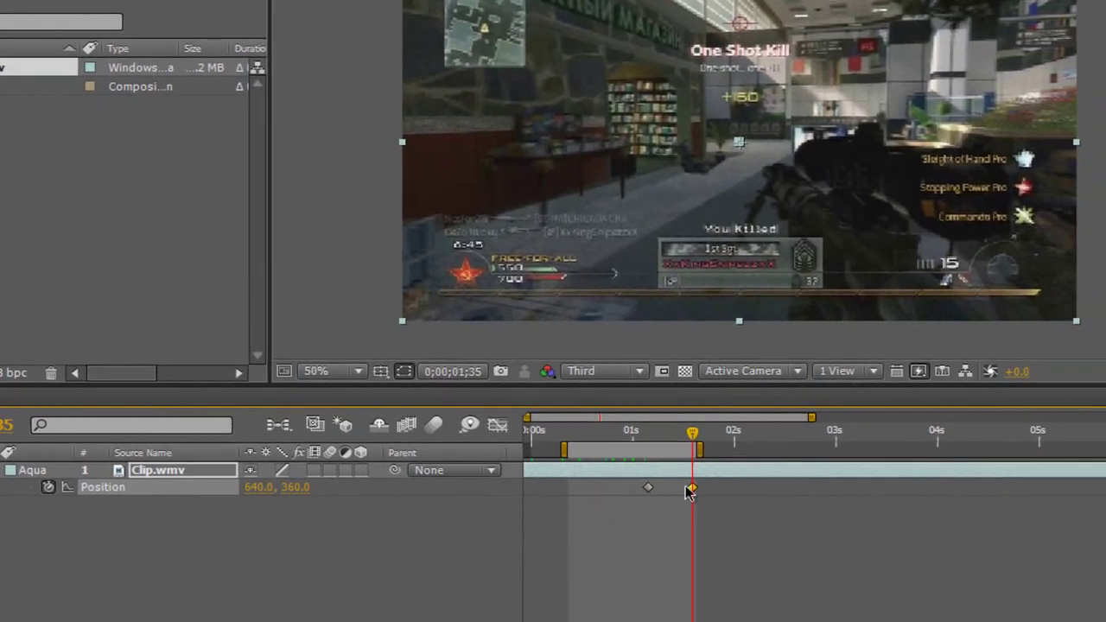
key(j)
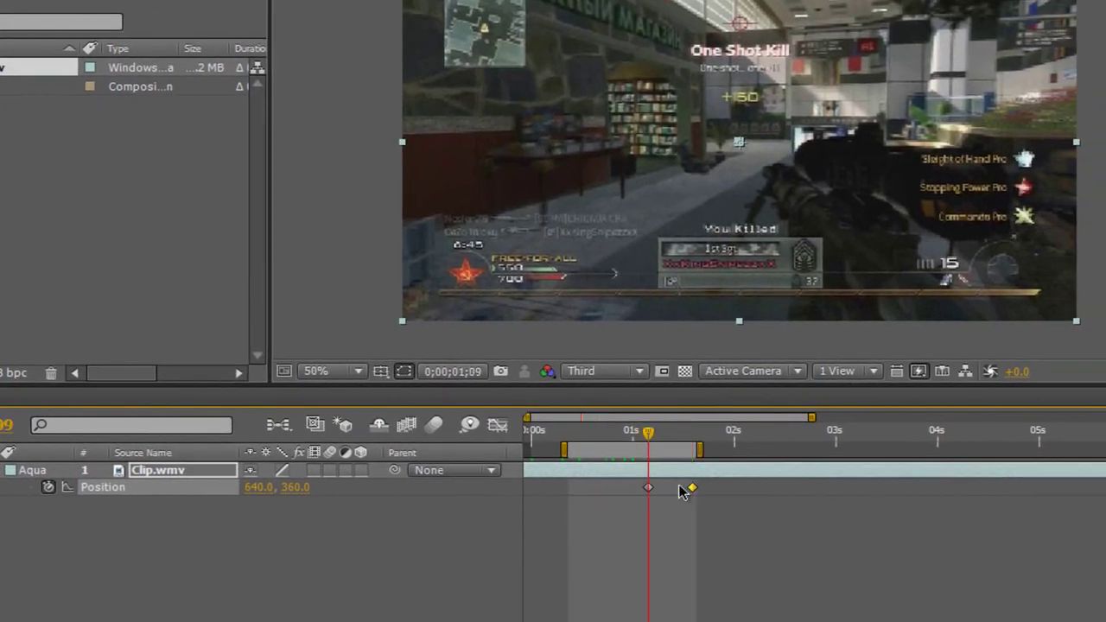
click(692, 437)
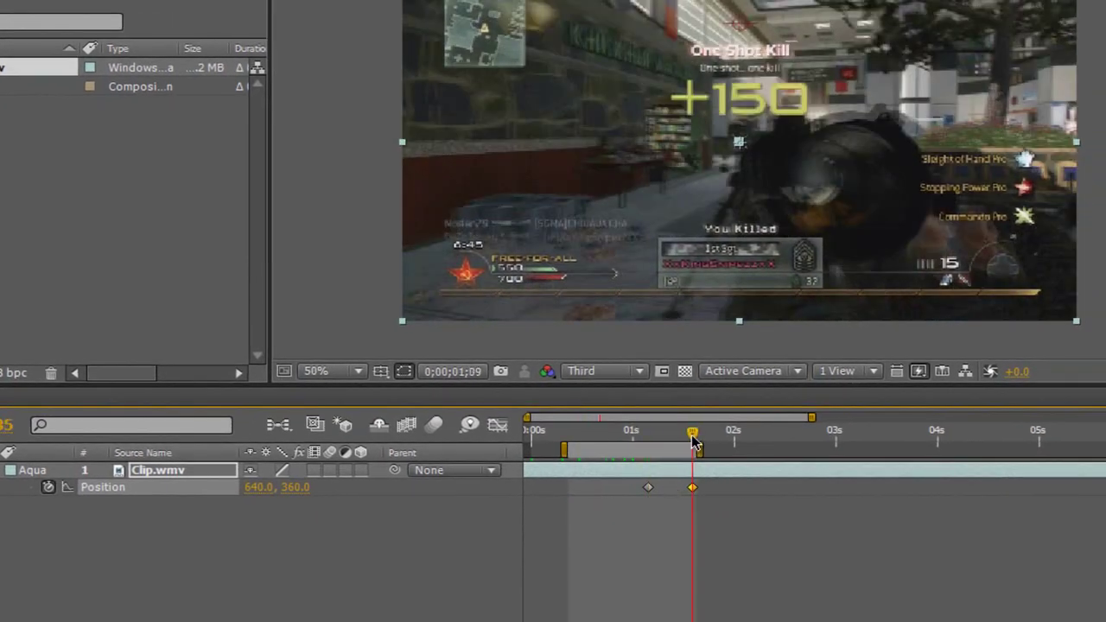
drag(695, 439, 655, 445)
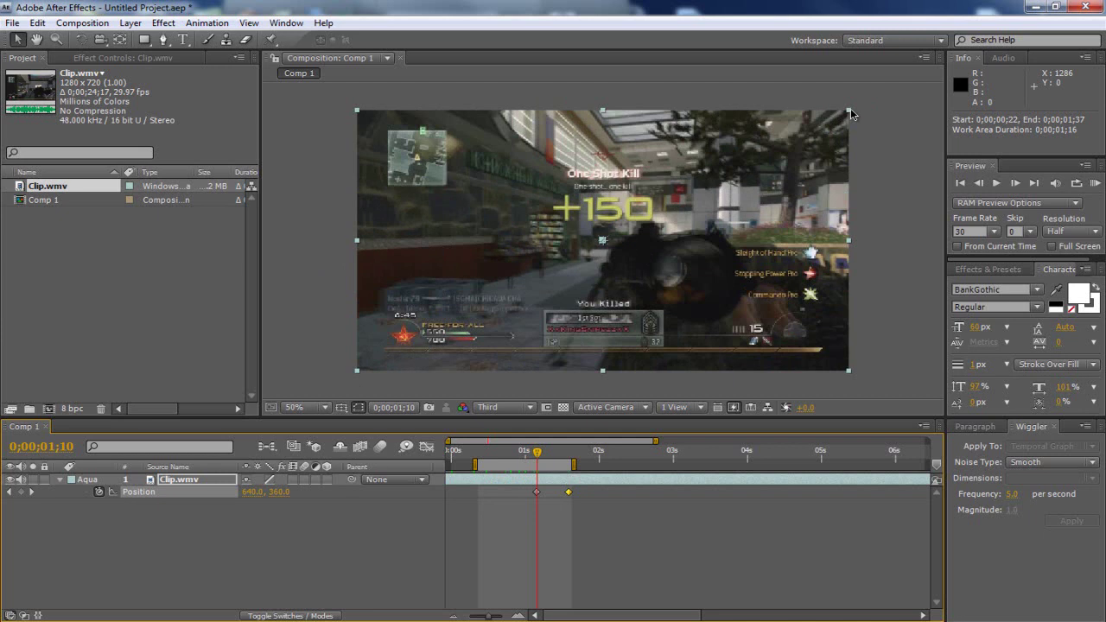
Scale the clip layer up to 105% in the Composition panel
shift+click(851, 110)
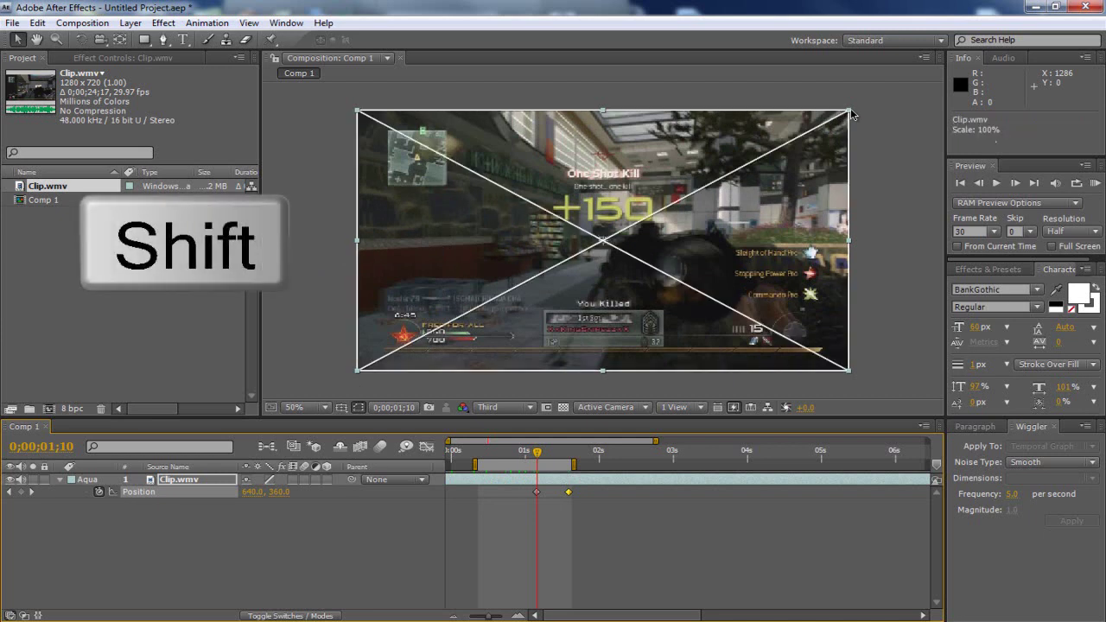
drag(851, 111, 865, 105)
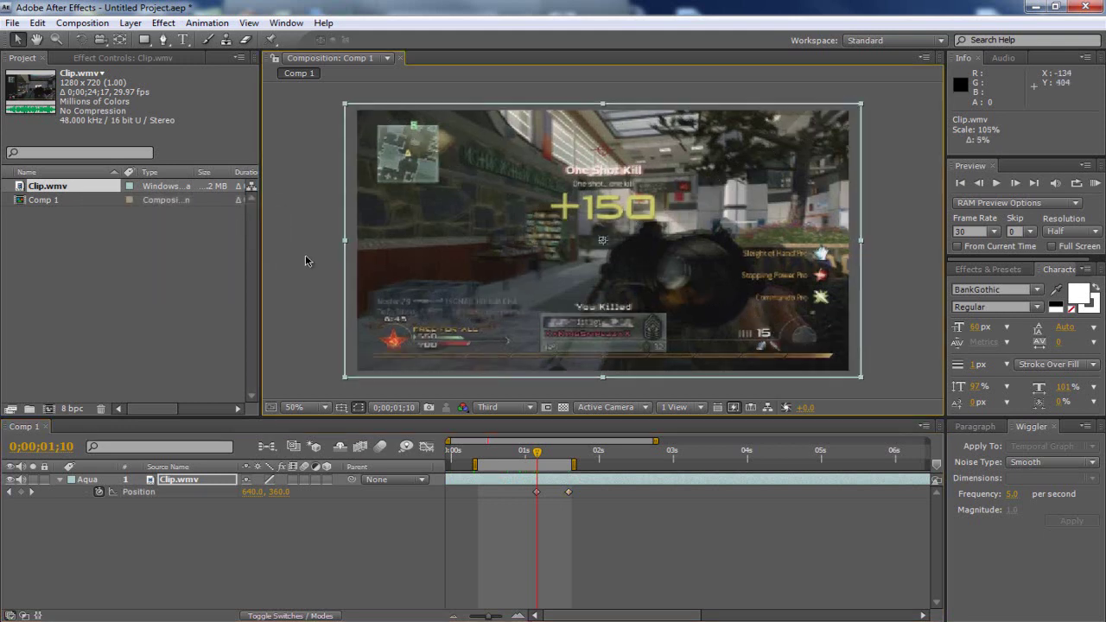
click(517, 507)
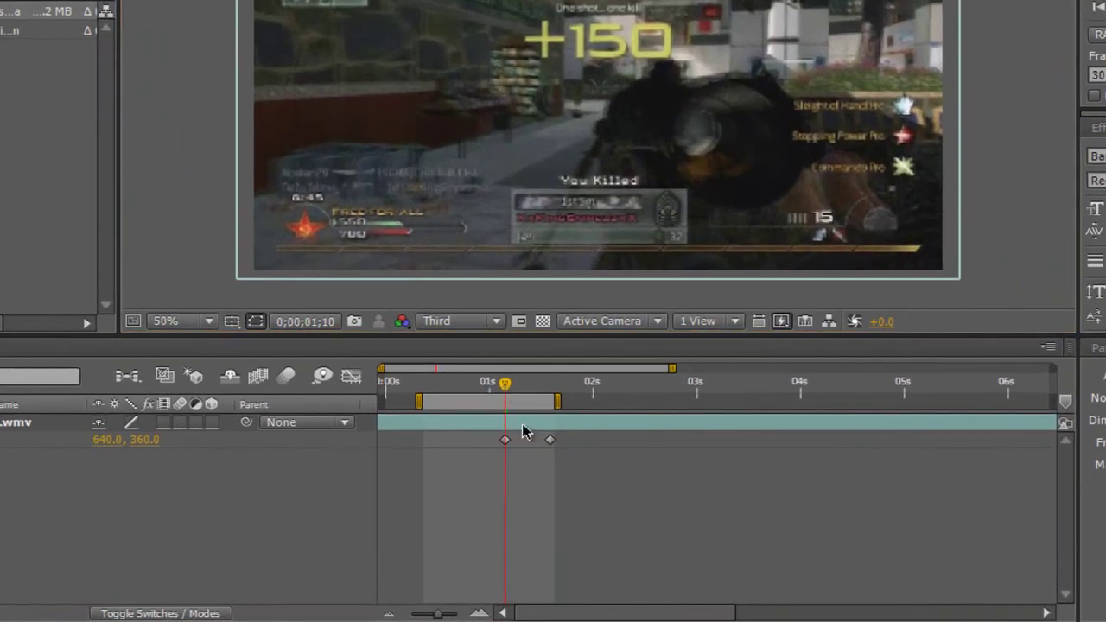
Go back to 01;09 and select both Position keyframes
click(550, 454)
key(Page_Up)
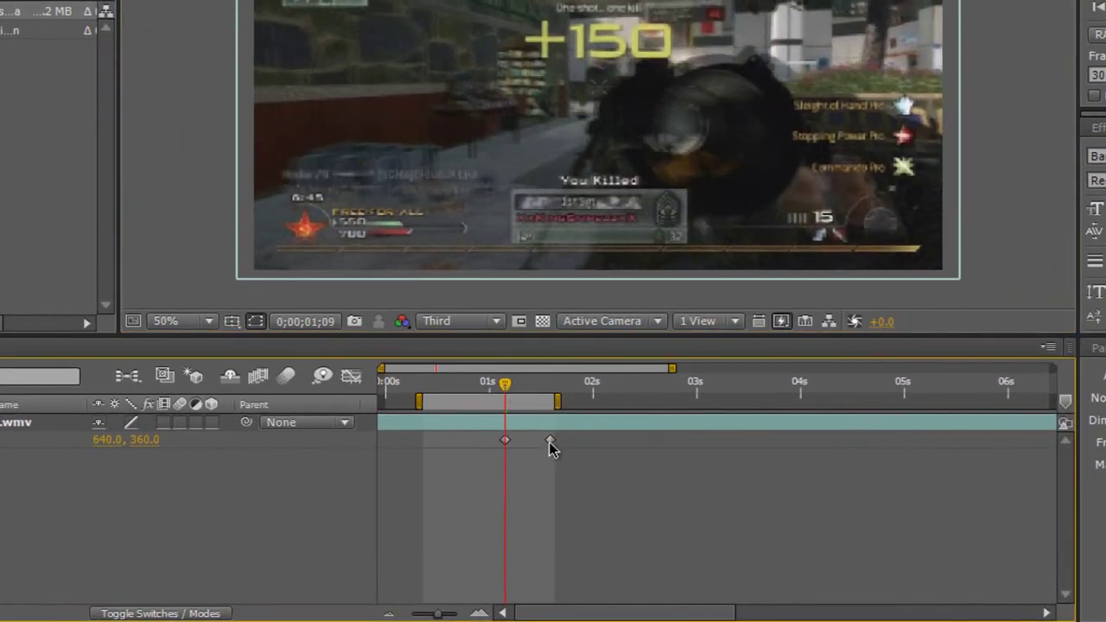
click(550, 442)
shift+click(506, 441)
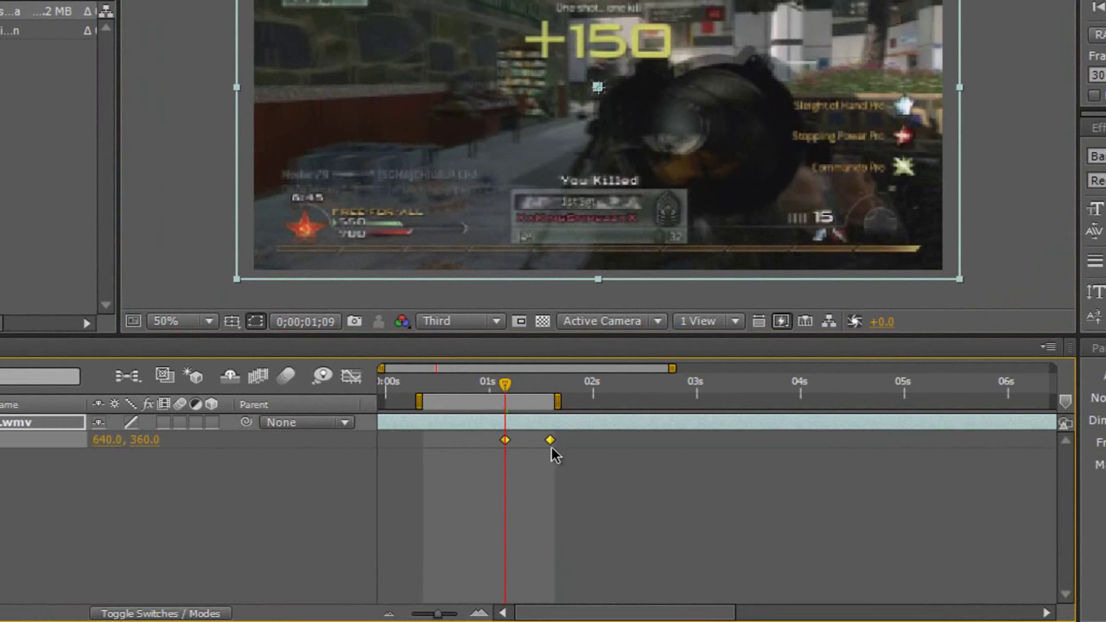
shift+click(507, 442)
shift+click(506, 441)
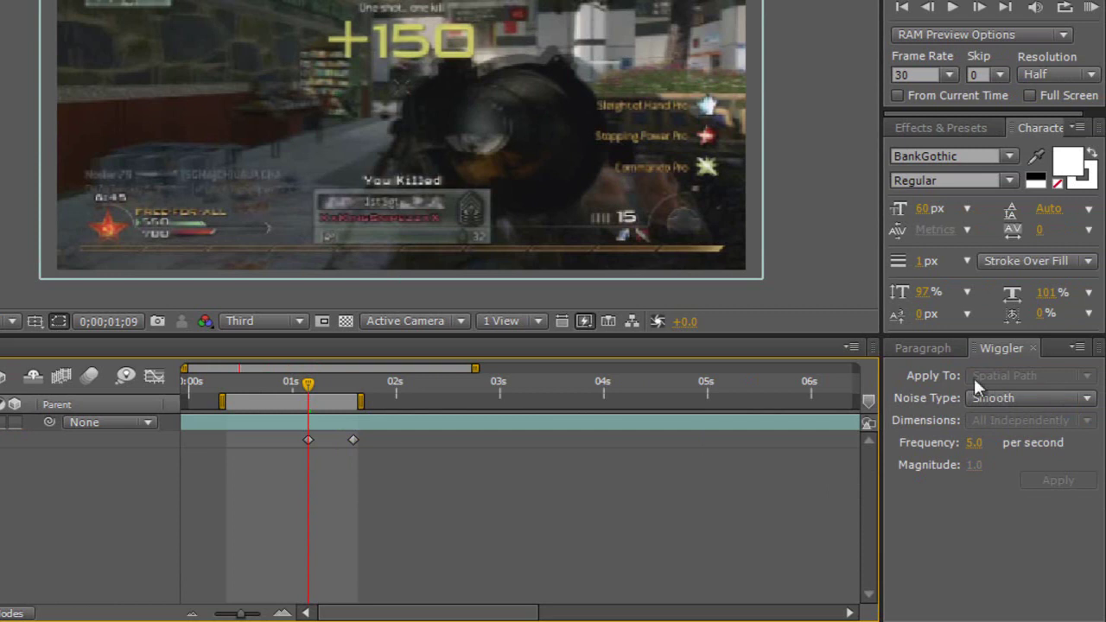
Select both Position keyframes and set the Wiggler noise type to Jagged
click(1046, 481)
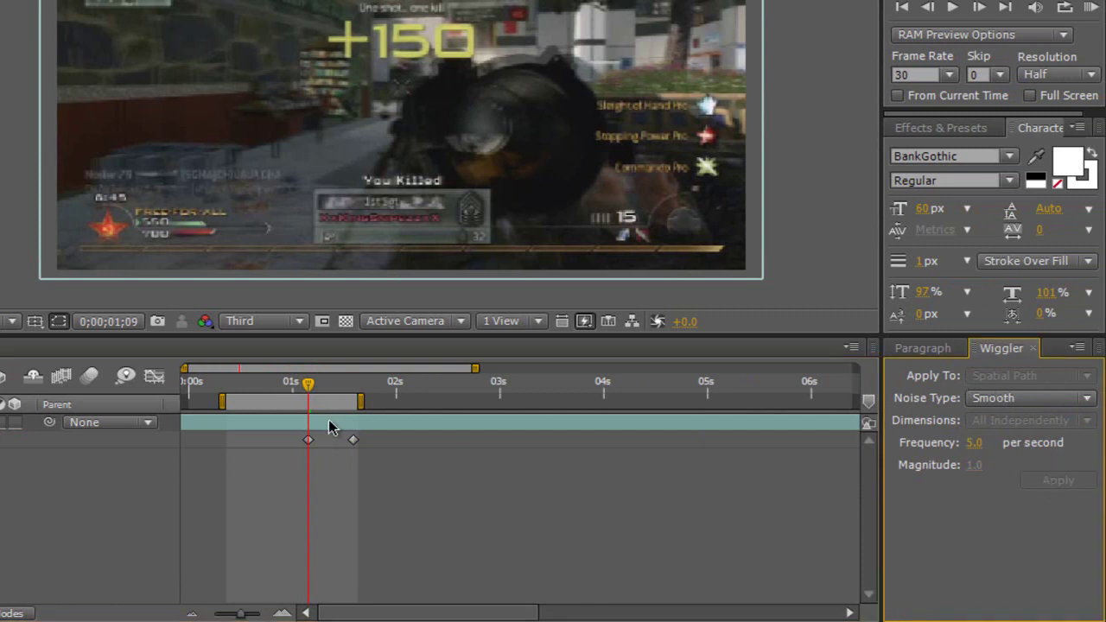
click(353, 441)
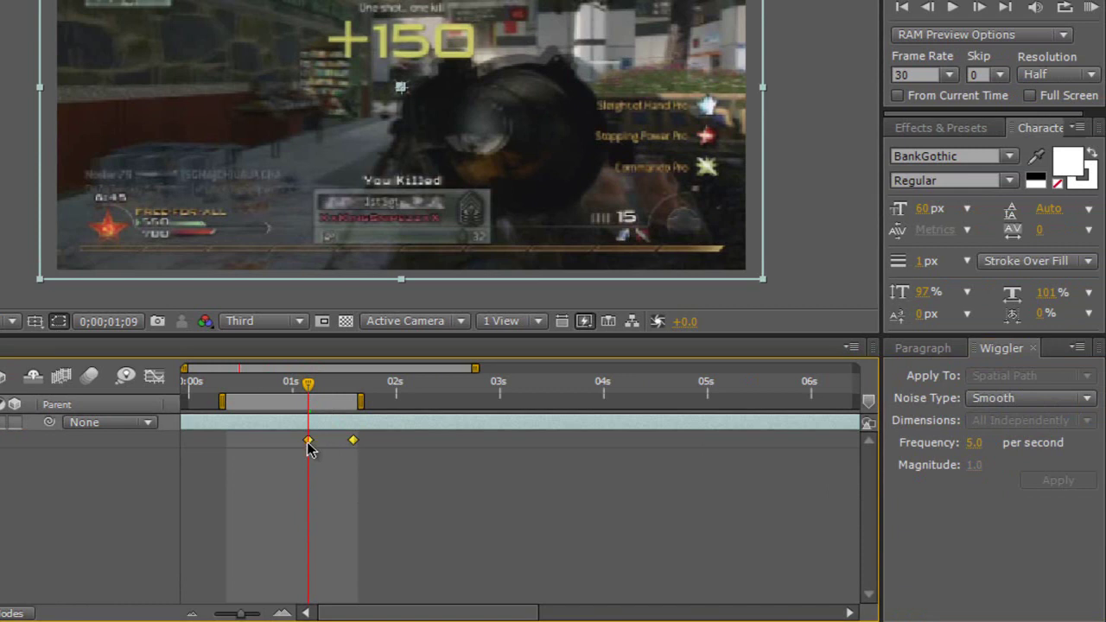
shift+click(309, 441)
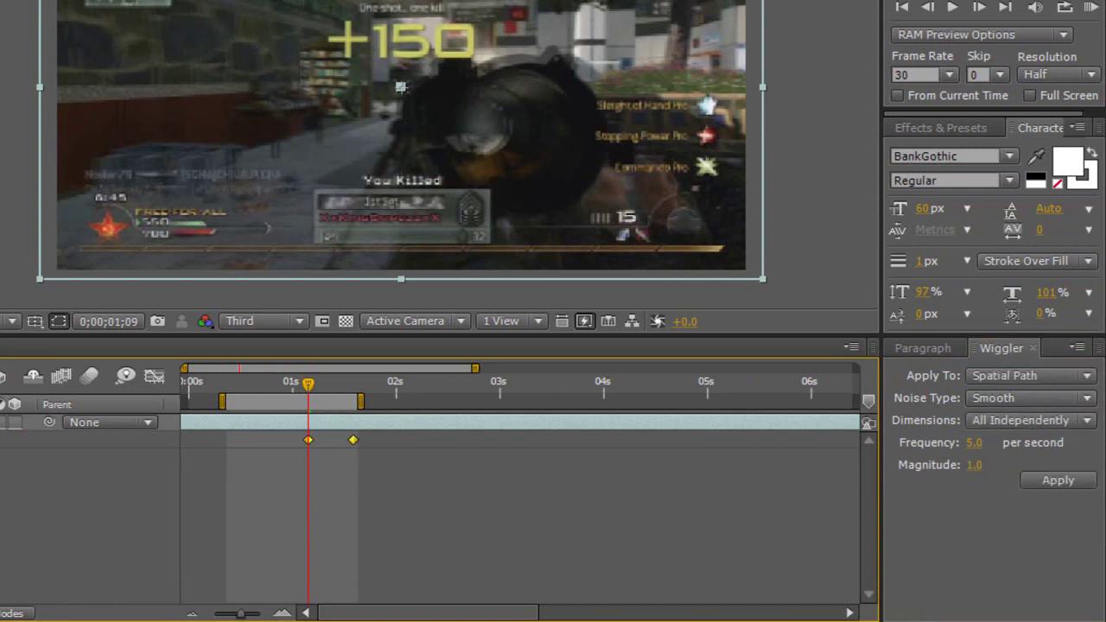
click(1004, 395)
click(1001, 444)
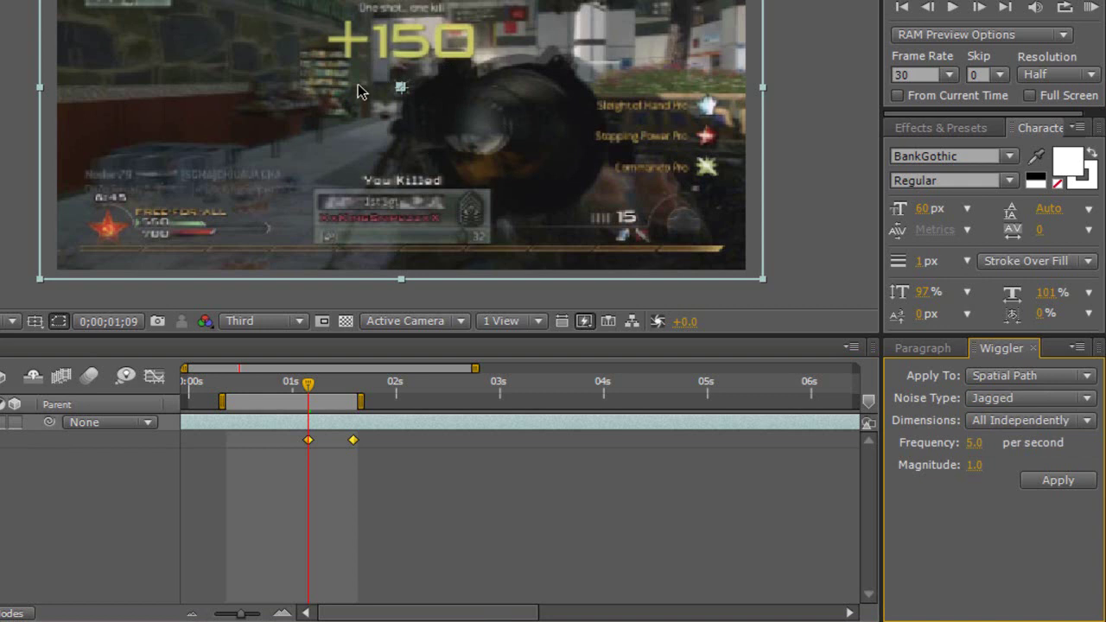
Set the Wiggler frequency to 9.0 and magnitude to 3.0
click(975, 442)
text(7.6)
key(Return)
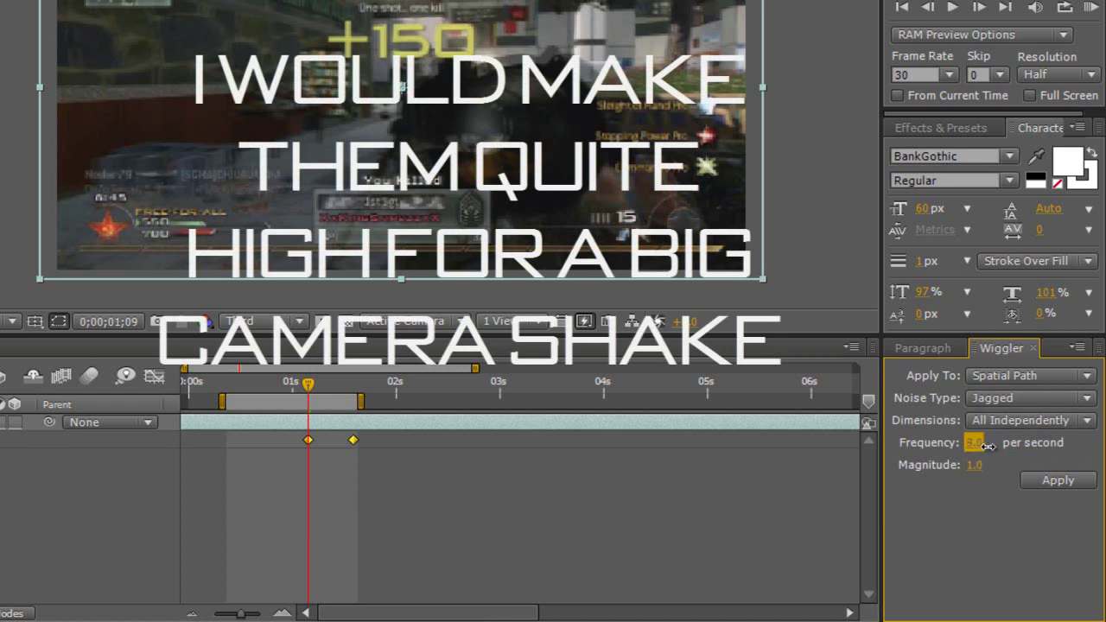
key(Return)
click(975, 465)
text(2.05.0)
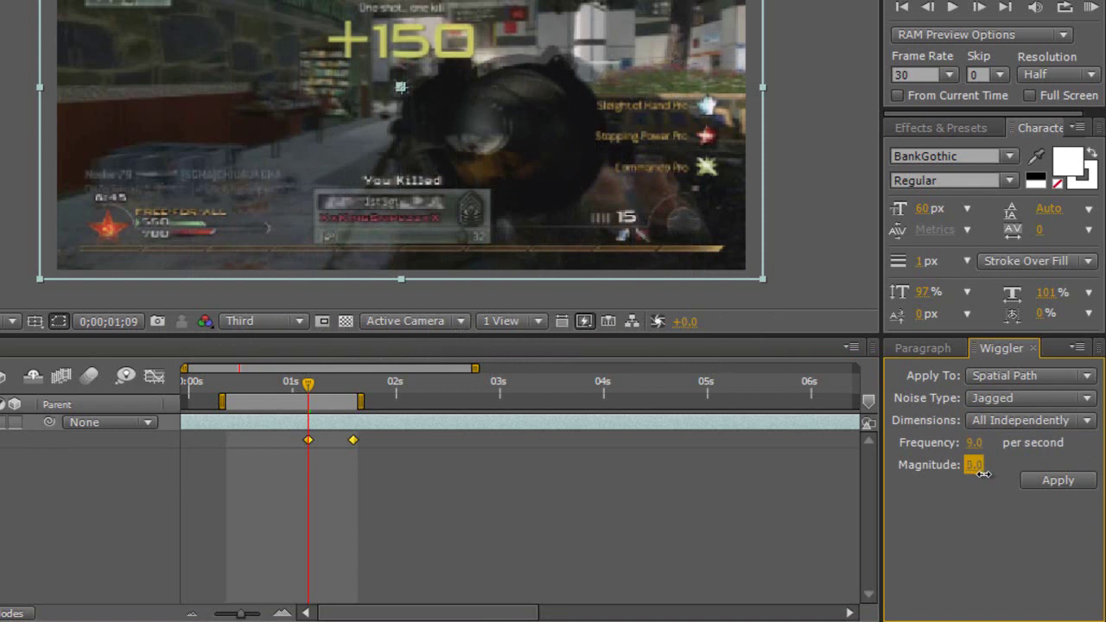
key(Return)
Apply the wiggle between the keyframes, check the shake, then undo it
click(1058, 480)
drag(304, 395, 333, 382)
key(ctrl+z)
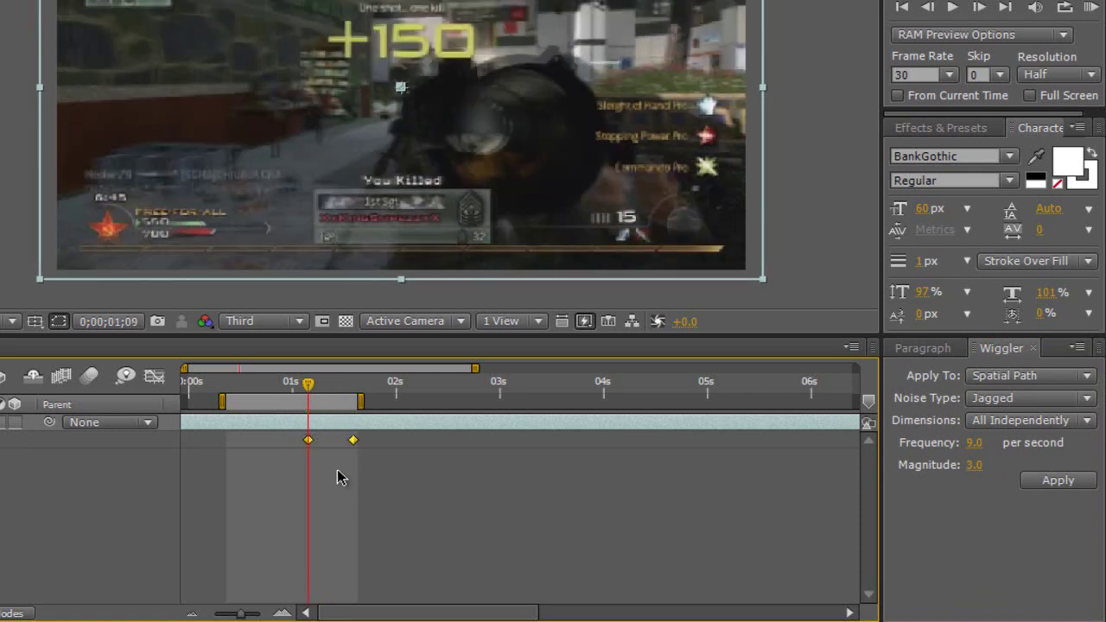
Regenerate the wiggle keyframes with frequency 19.0 and magnitude 5.0
click(976, 445)
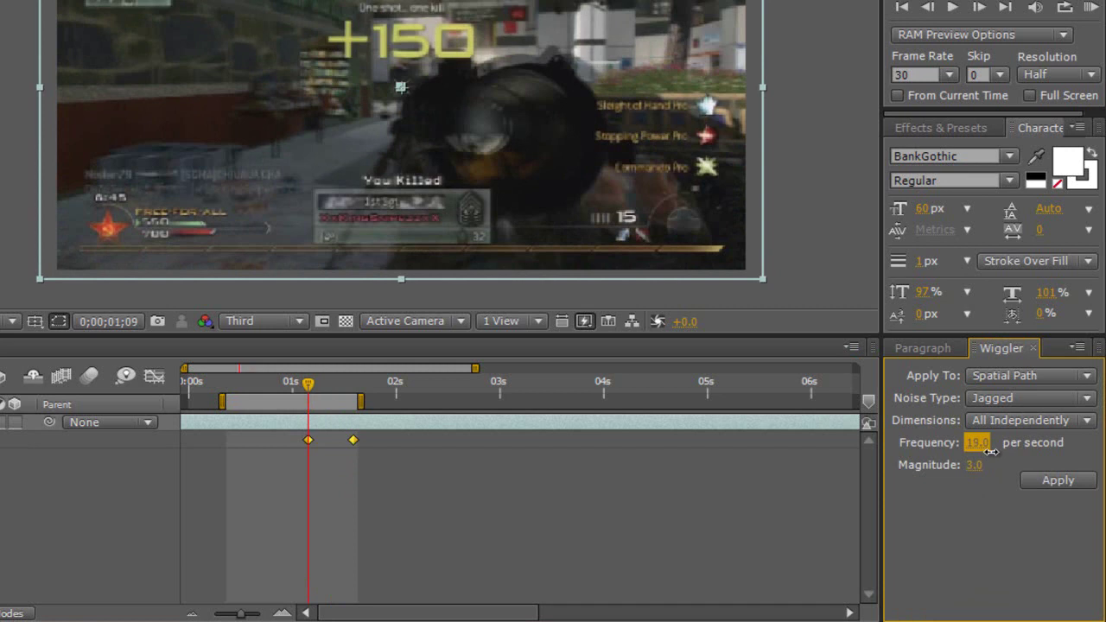
click(977, 466)
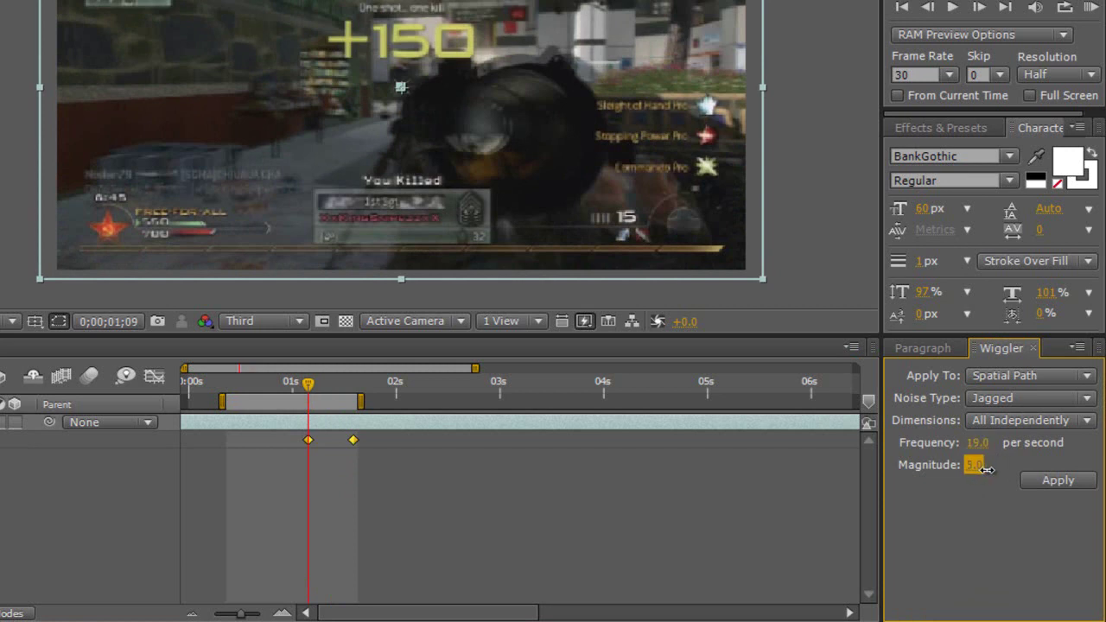
click(1061, 482)
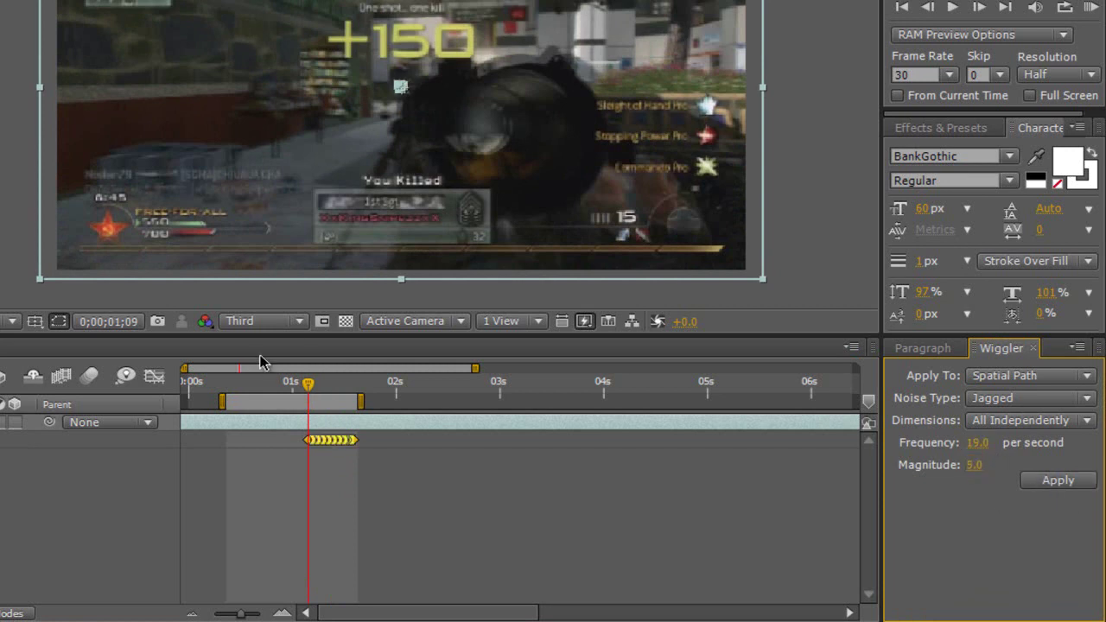
Start the work area at the shake and run a RAM Preview
key(Page_Down)
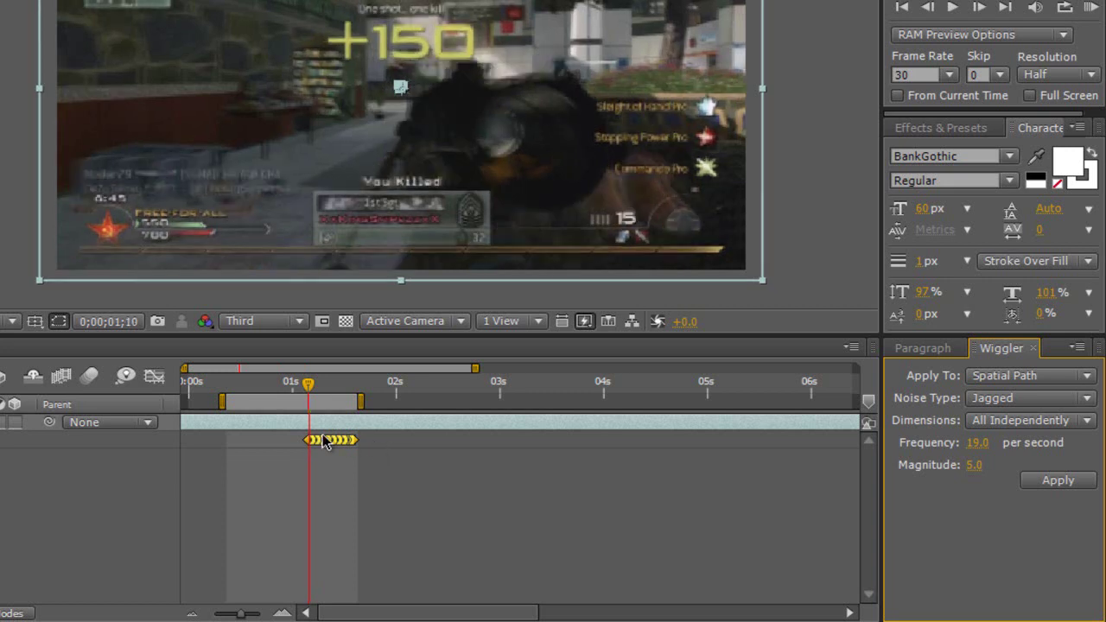
key(Page_Down)
drag(222, 402, 287, 402)
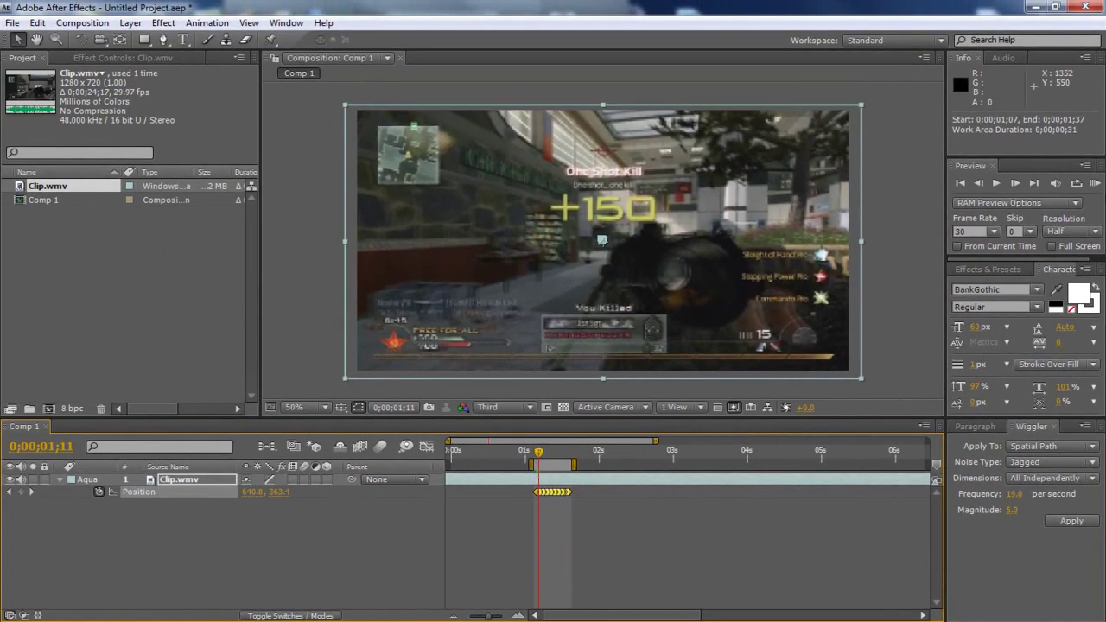
click(1090, 8)
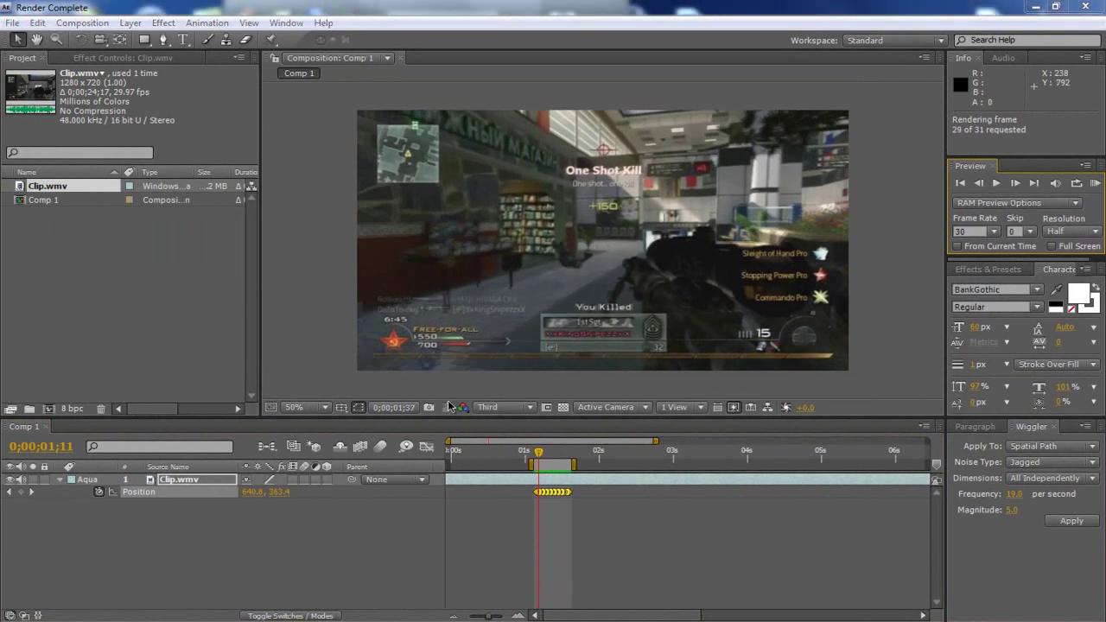
Return to 01;09 and extend the work area start back to 0;00;00;02
drag(540, 460, 536, 458)
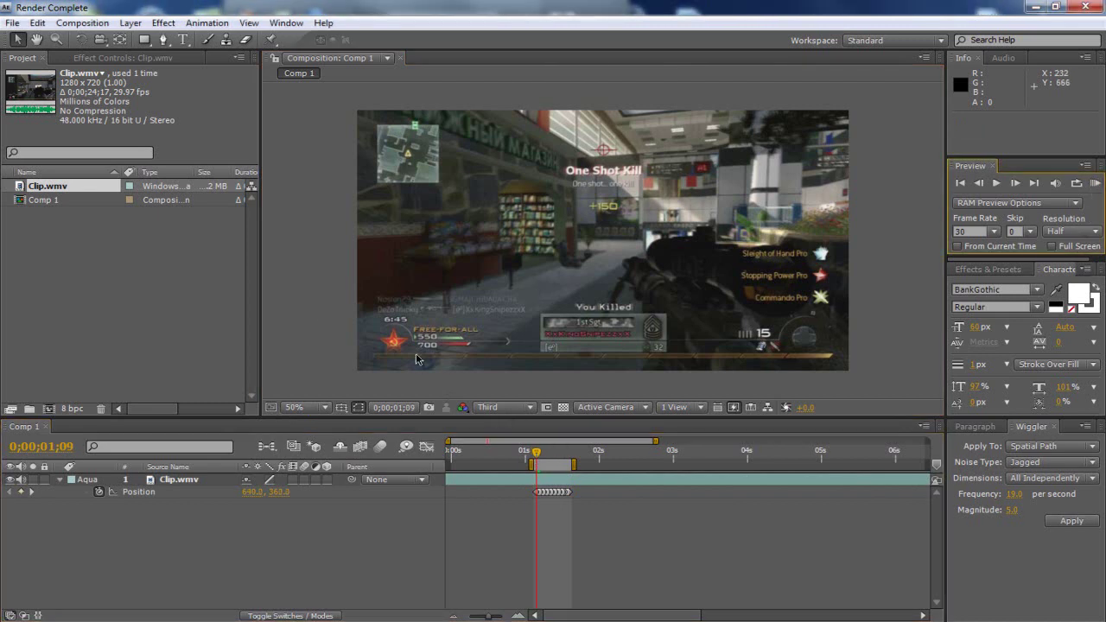
drag(532, 464, 450, 465)
drag(574, 466, 585, 465)
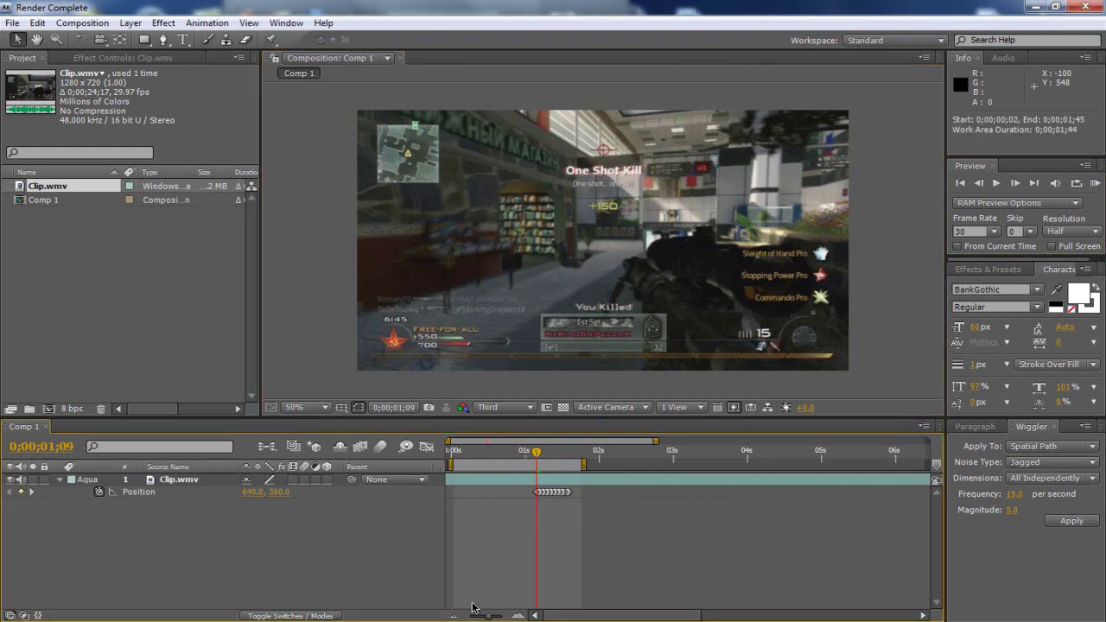
drag(490, 616, 502, 617)
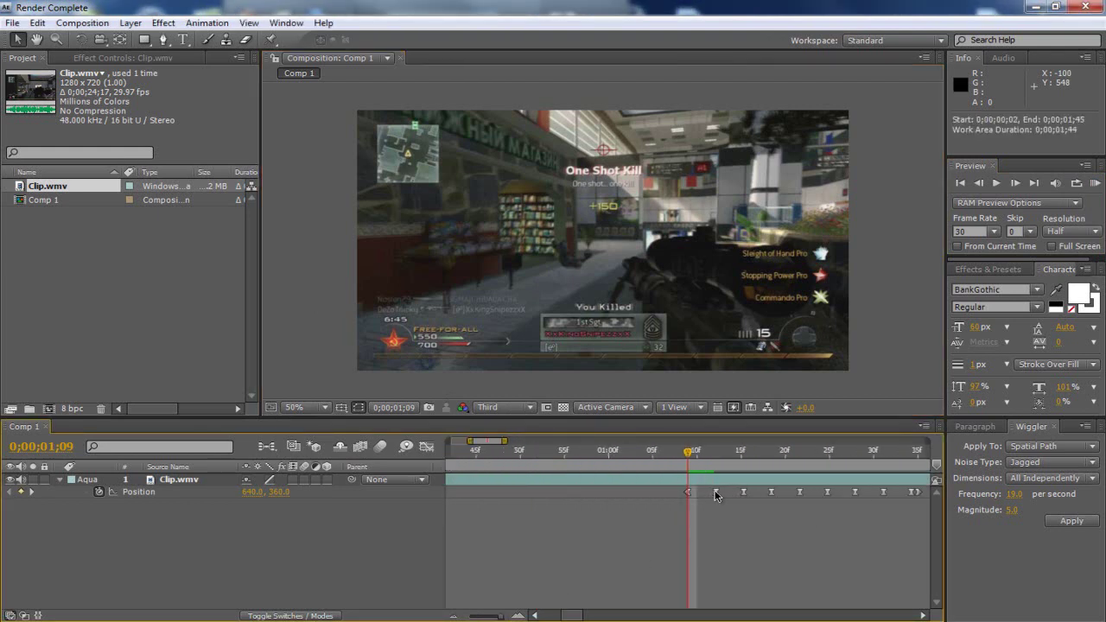
click(716, 493)
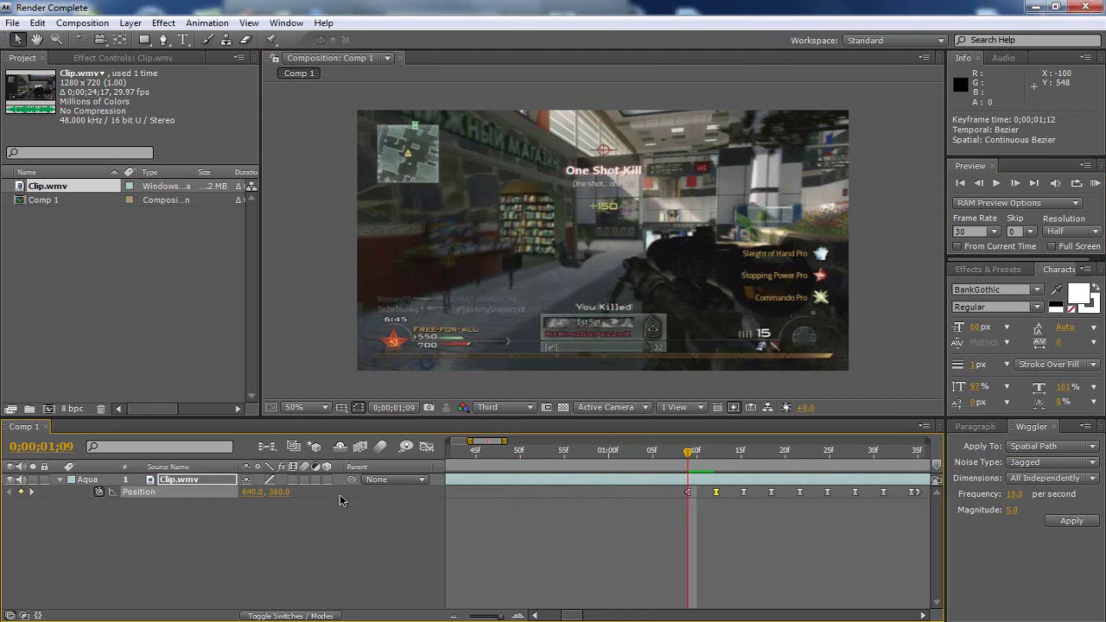
drag(502, 616, 486, 617)
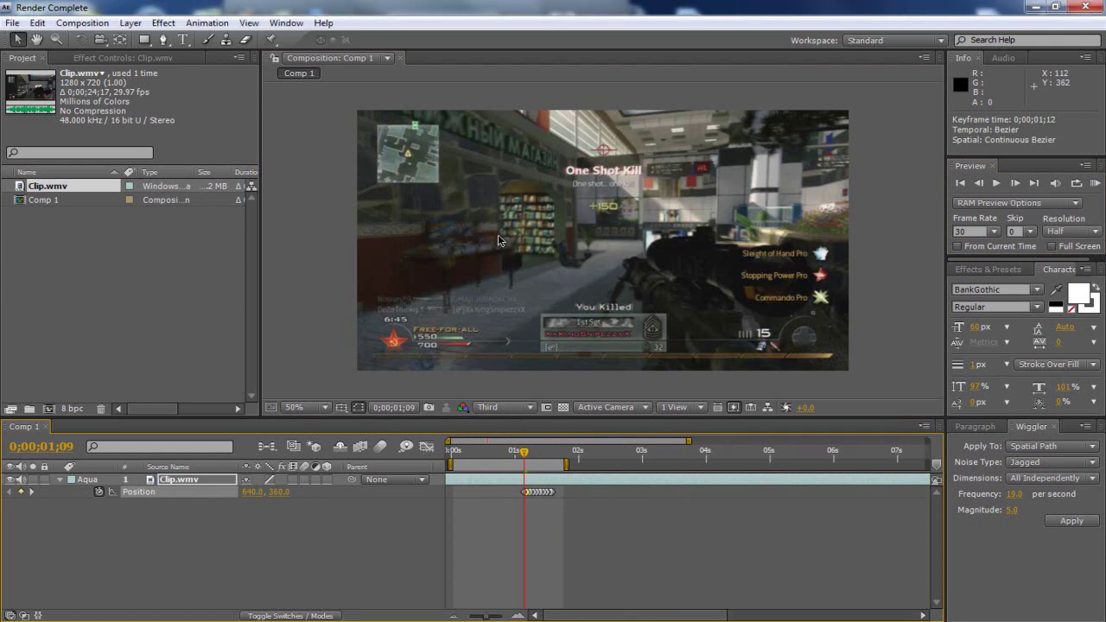
click(550, 454)
click(534, 453)
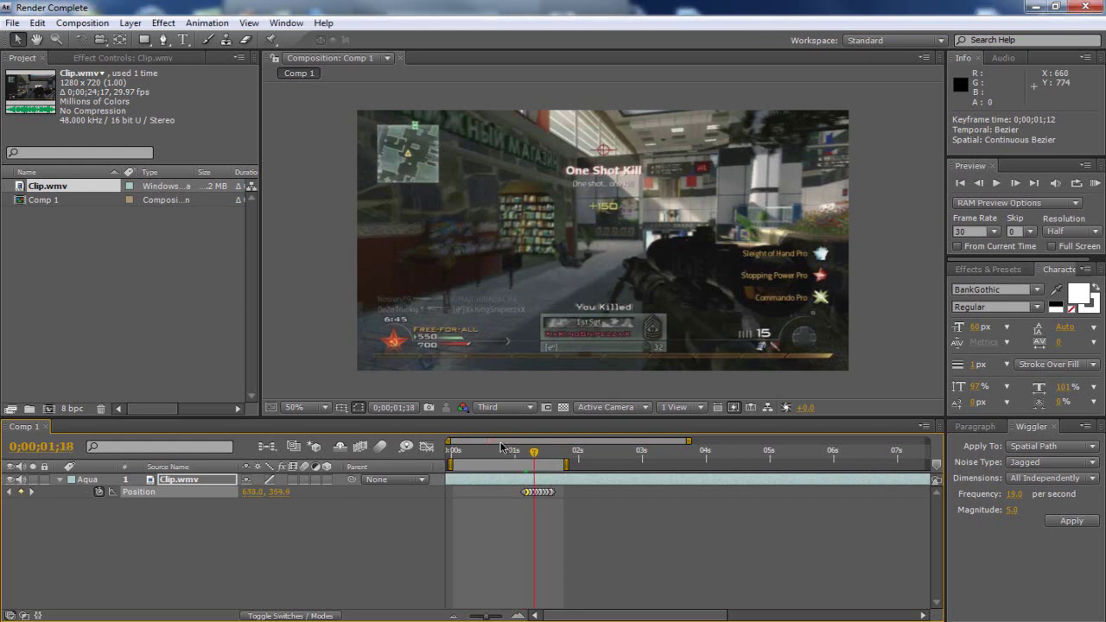